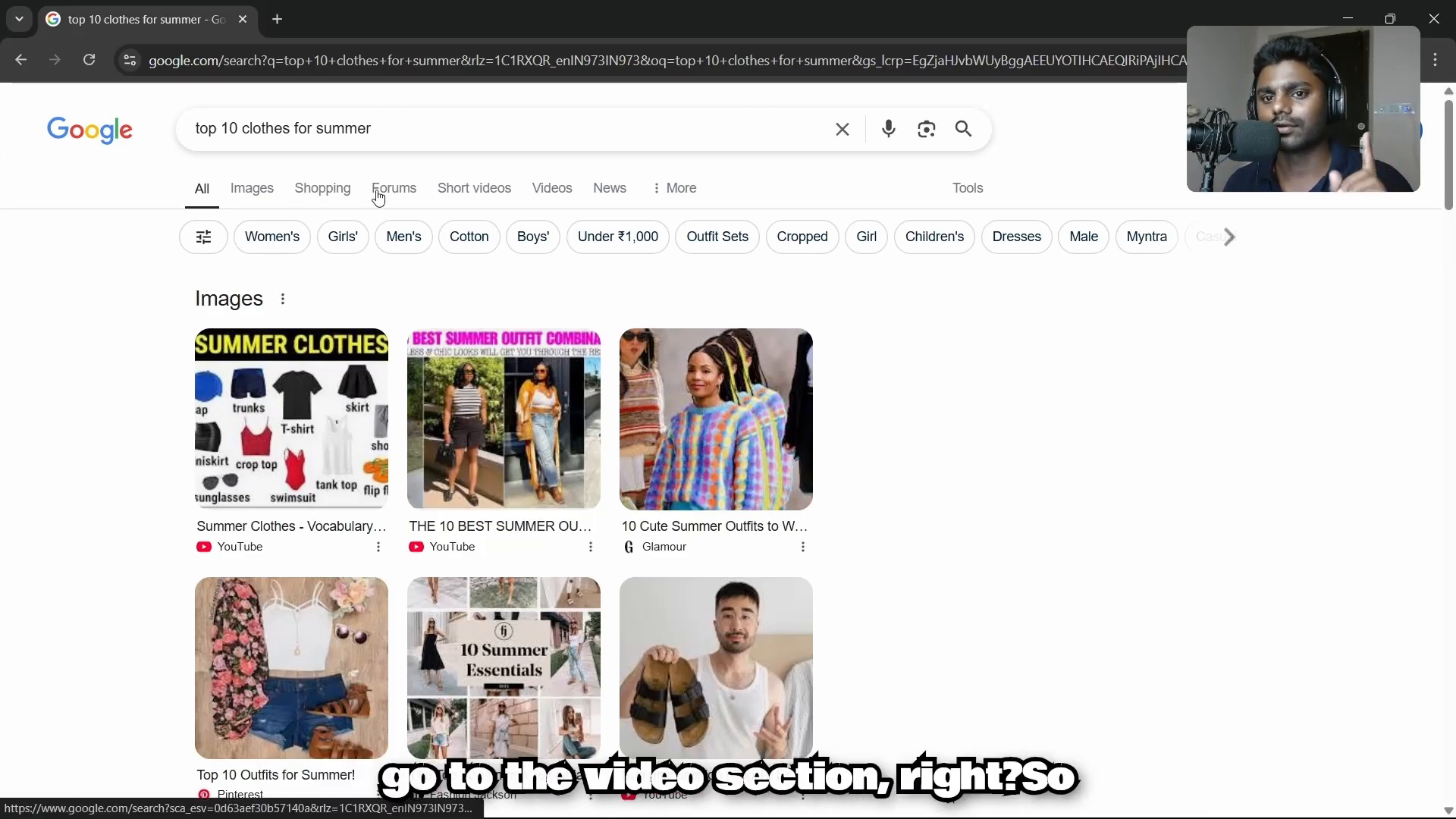
# Step: Show the video results for "top 10 clothes for summer" and copy the link of the first YouTube video
pyautogui.click(556, 192)
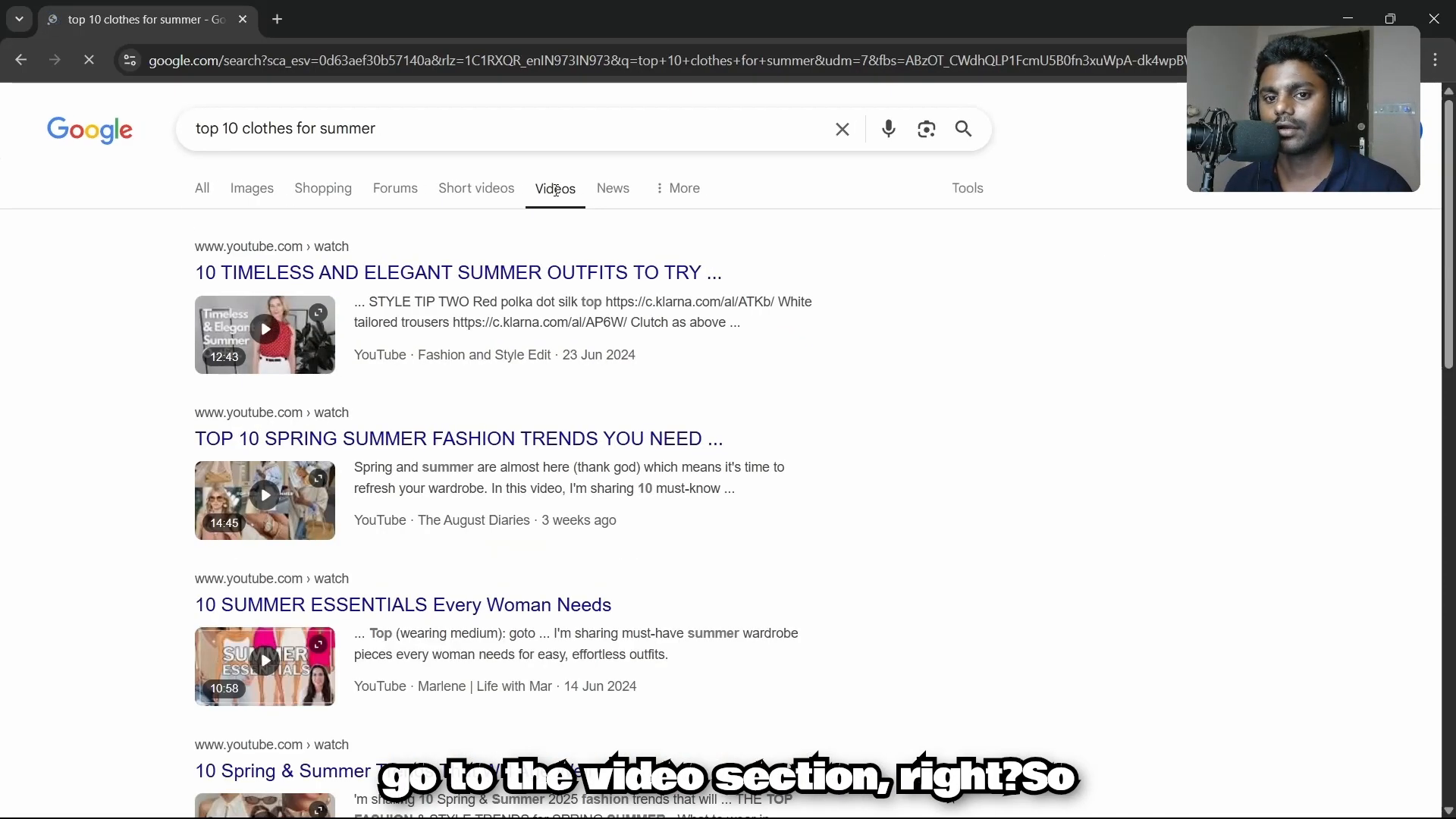
pyautogui.rightClick(444, 282)
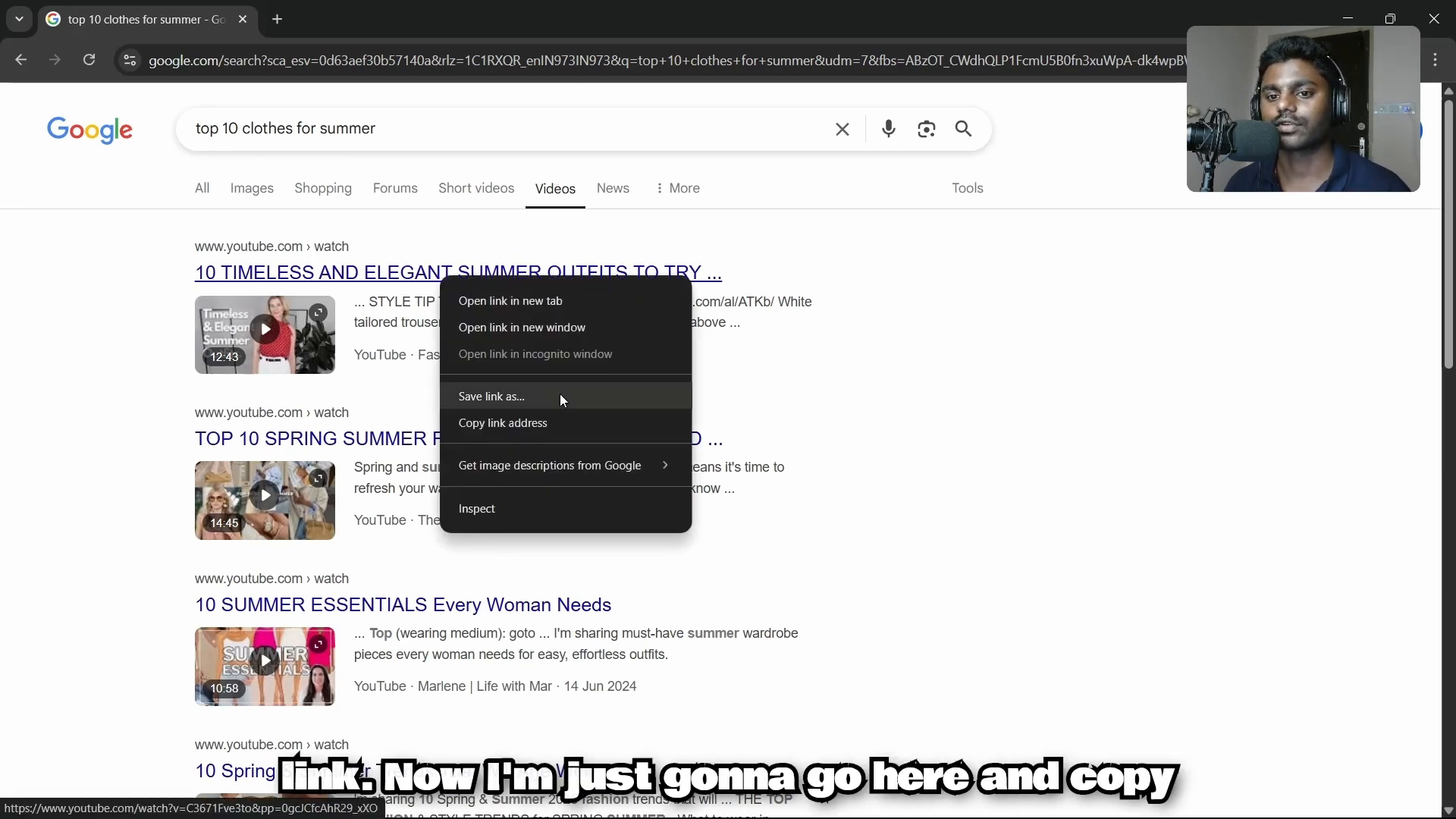
pyautogui.click(554, 422)
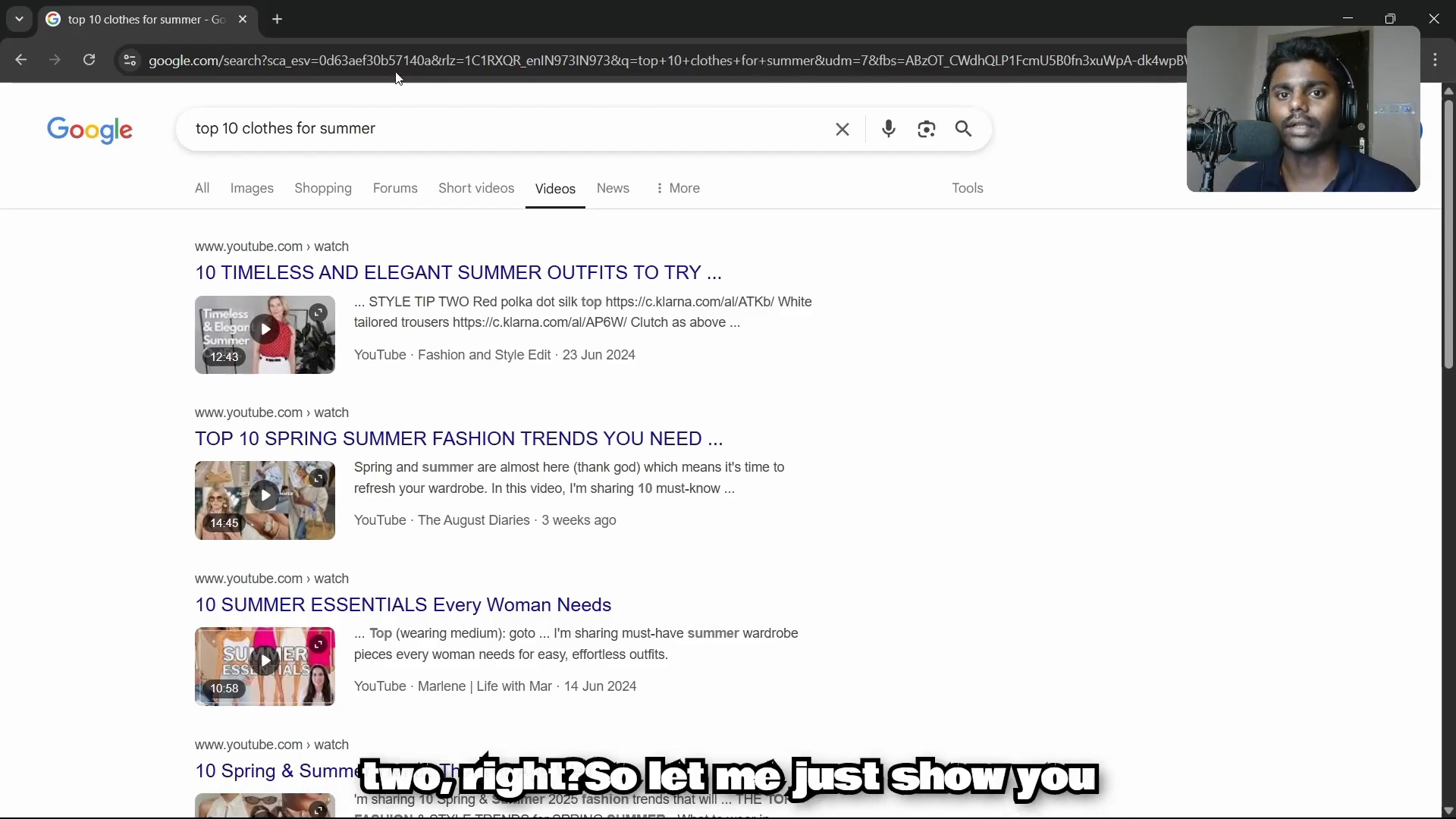
# Step: Paste the copied link into a new tab's address, remove everything from the "&" onward, and copy the shortened URL
pyautogui.click(278, 19)
pyautogui.hotkey('ctrl', 'v')
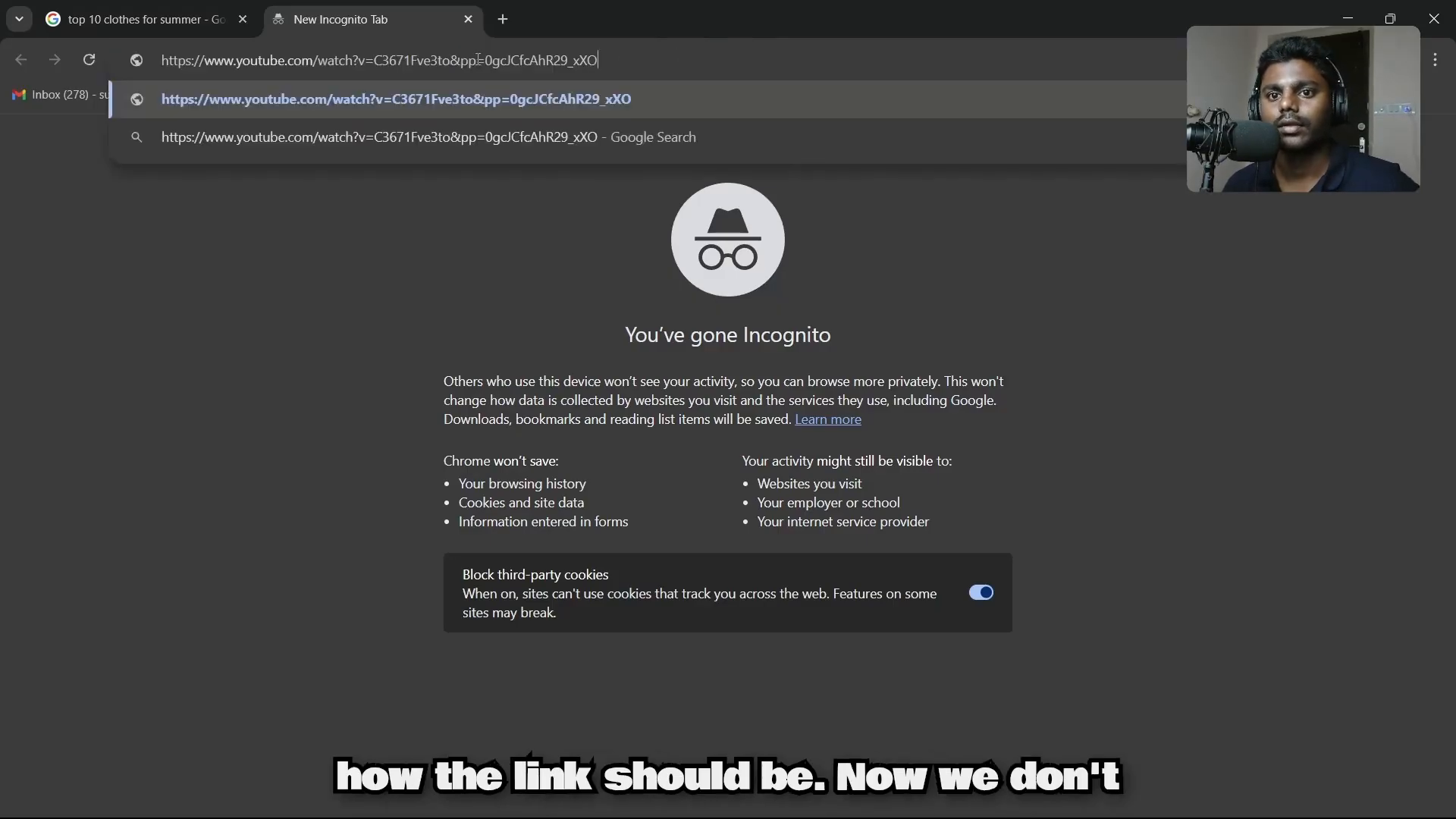
pyautogui.doubleClick(455, 61)
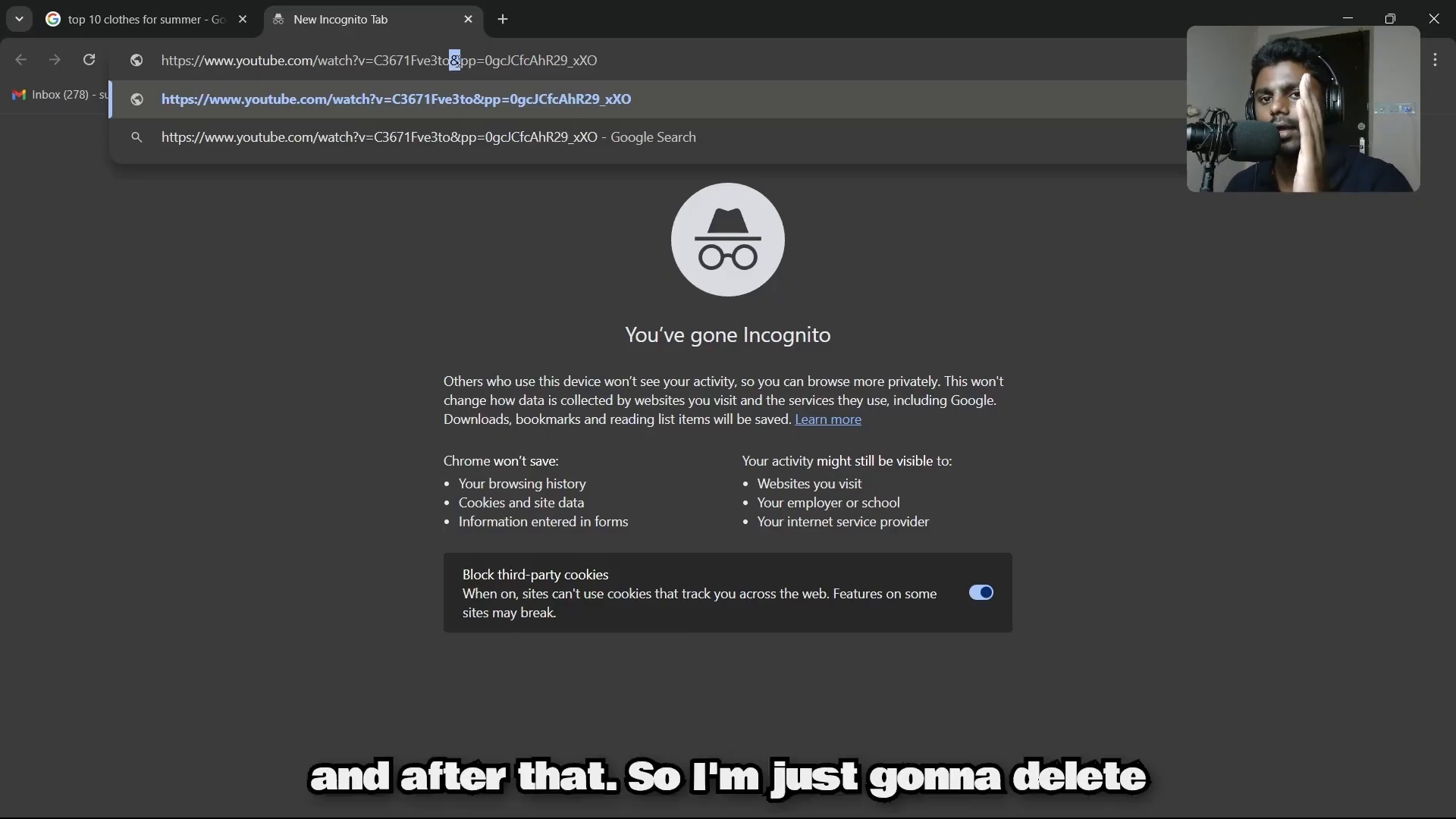
pyautogui.hotkey('shift', 'End')
pyautogui.write(']')
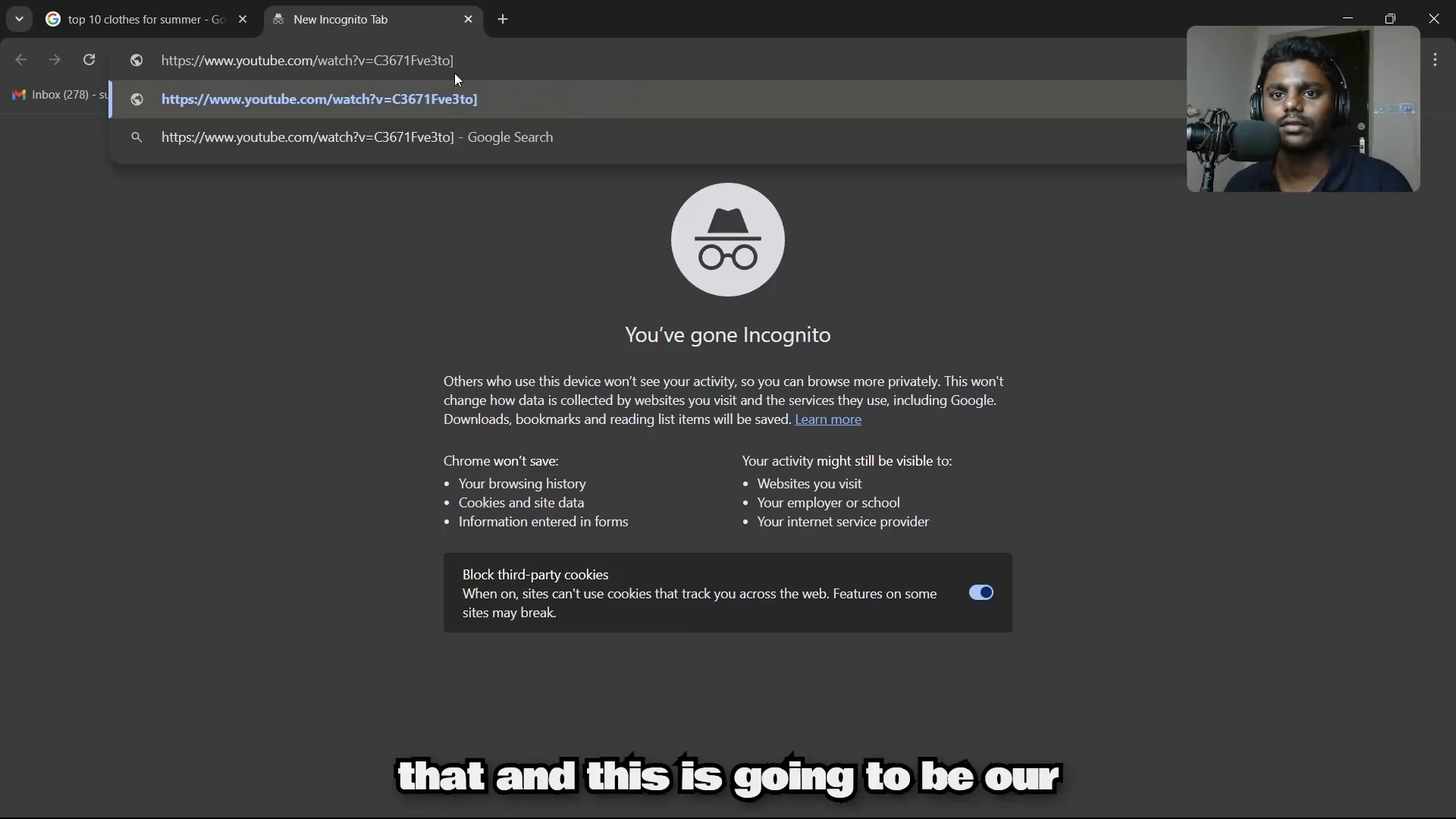
pyautogui.moveTo(497, 59); pyautogui.dragTo(157, 60)
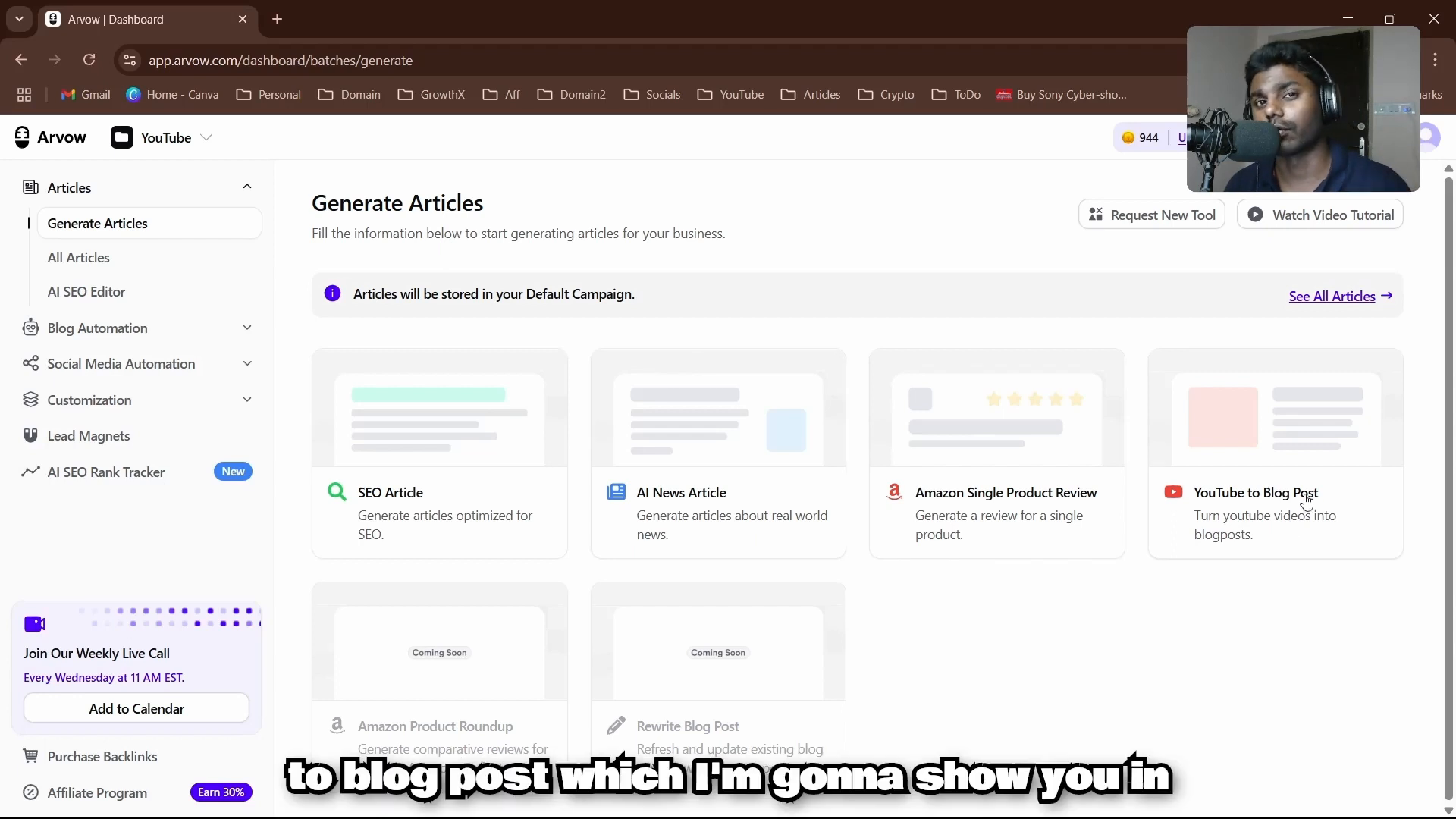
# Step: Switch to Arvow and add the shortened YouTube video URL as a YouTube to Blog Post input
pyautogui.click(1261, 467)
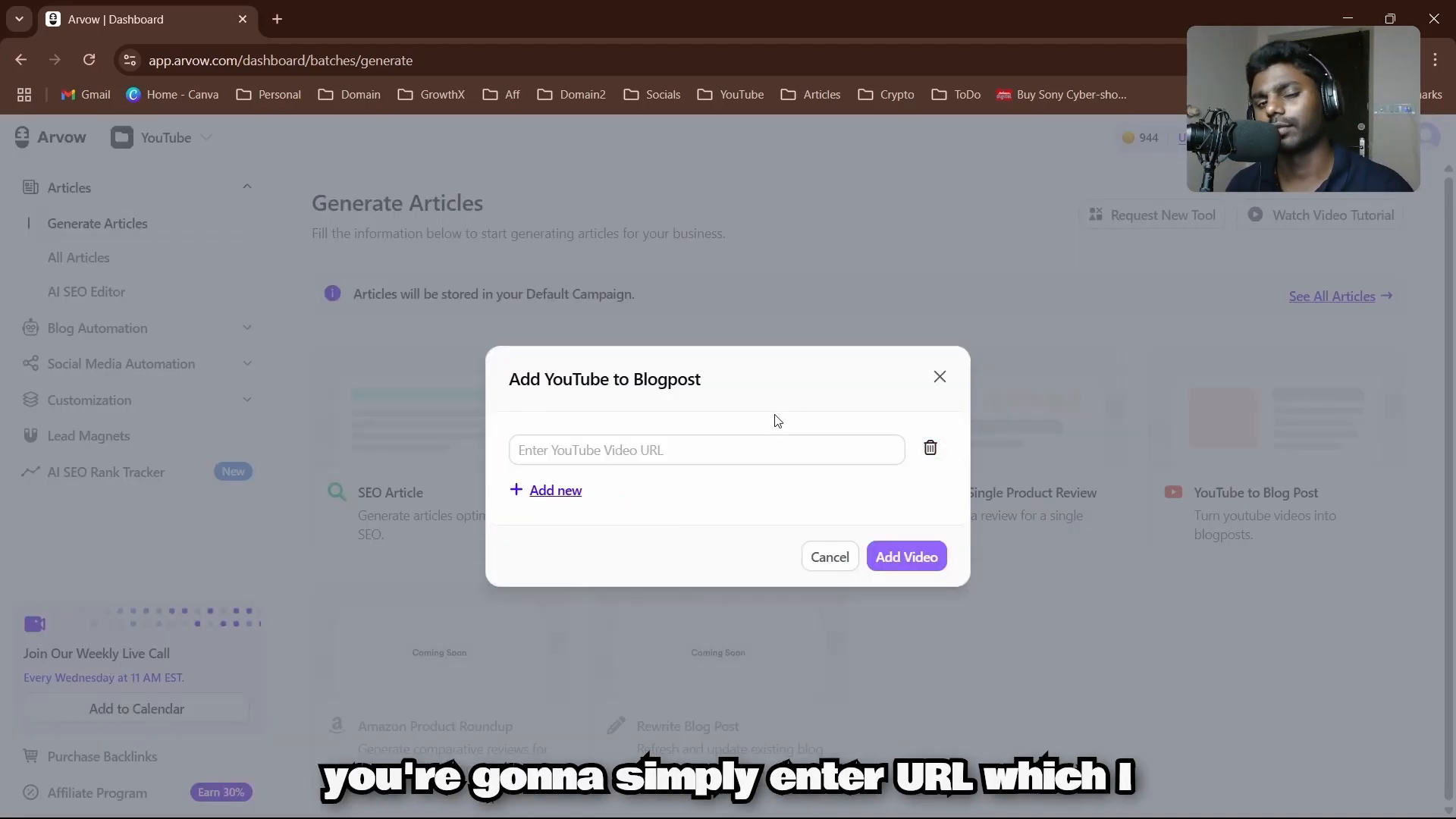
pyautogui.click(767, 462)
pyautogui.hotkey('ctrl', 'v')
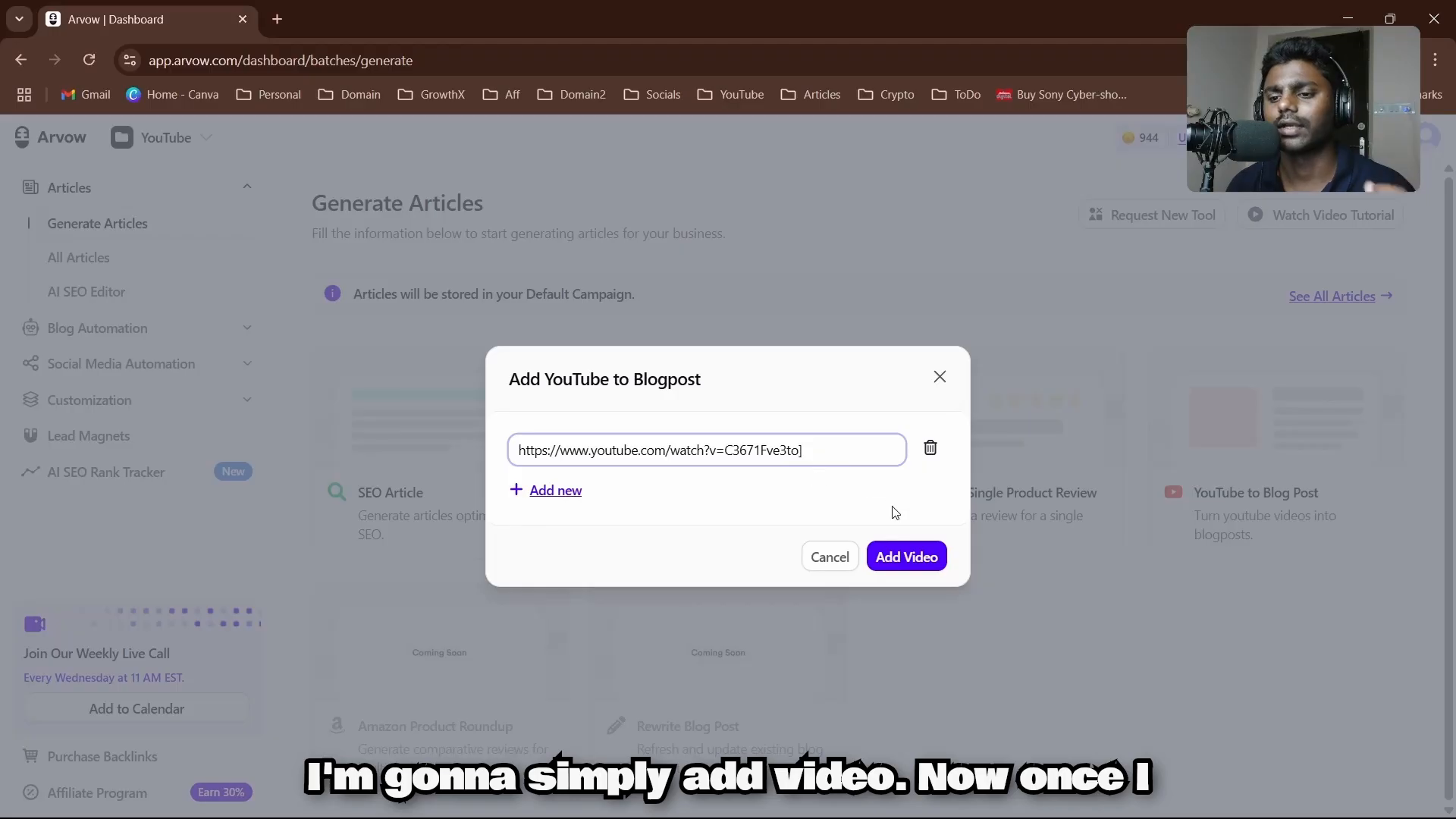
pyautogui.click(922, 556)
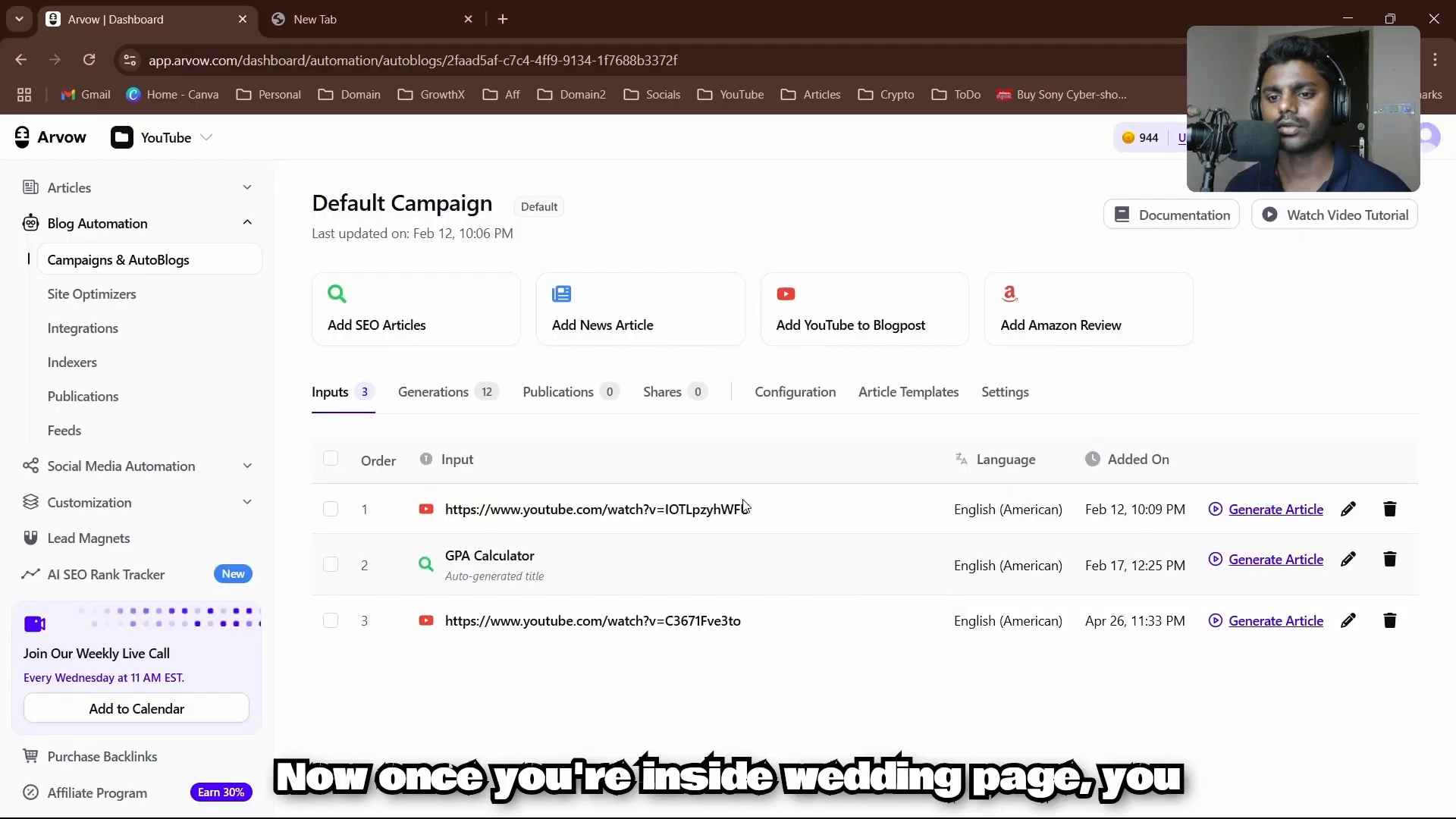
# Step: Look through the Default Campaign's generations, publications, shares, configuration, article templates and settings, and return to its inputs
pyautogui.click(416, 405)
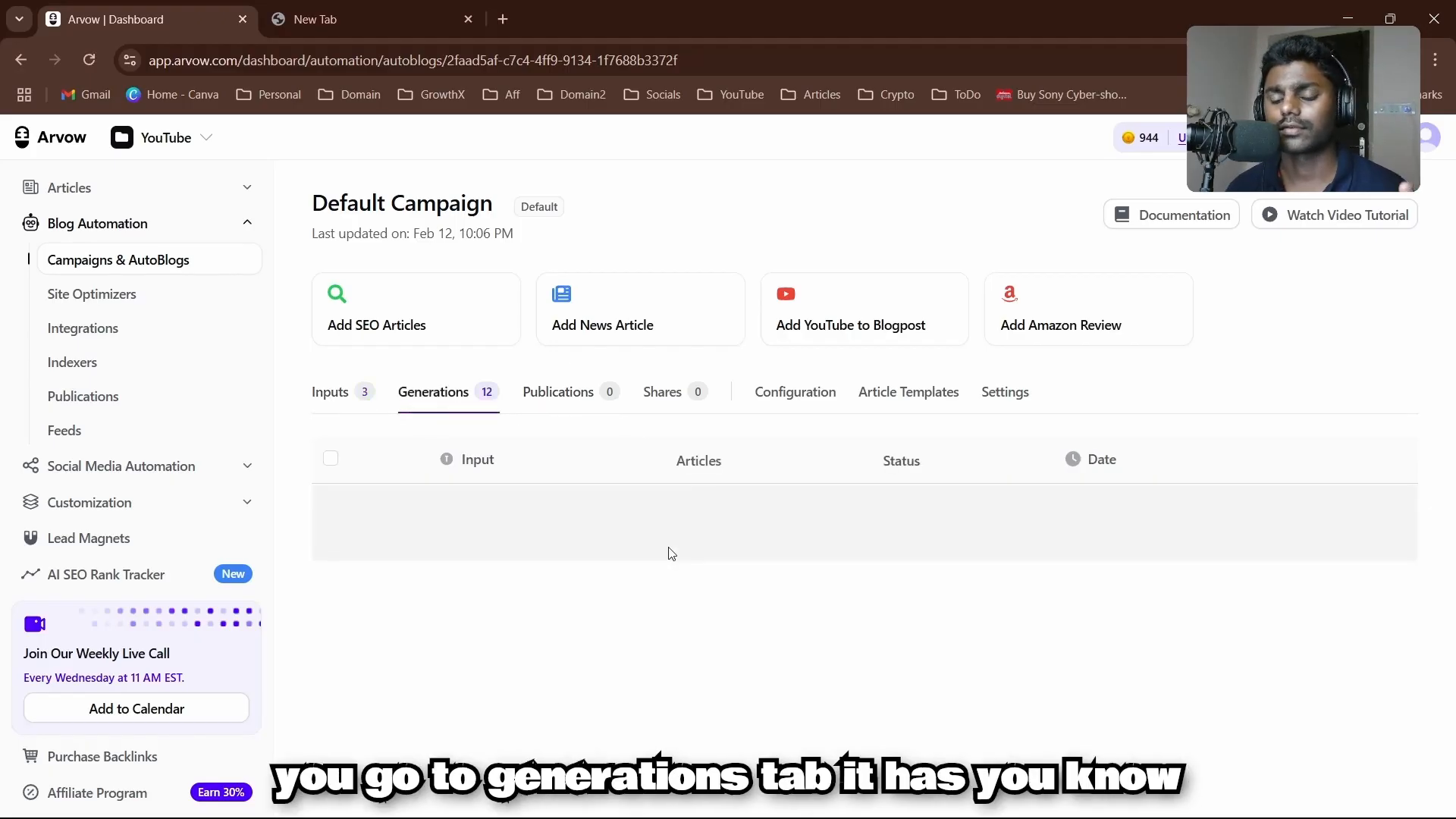
pyautogui.click(582, 395)
pyautogui.click(671, 396)
pyautogui.click(781, 401)
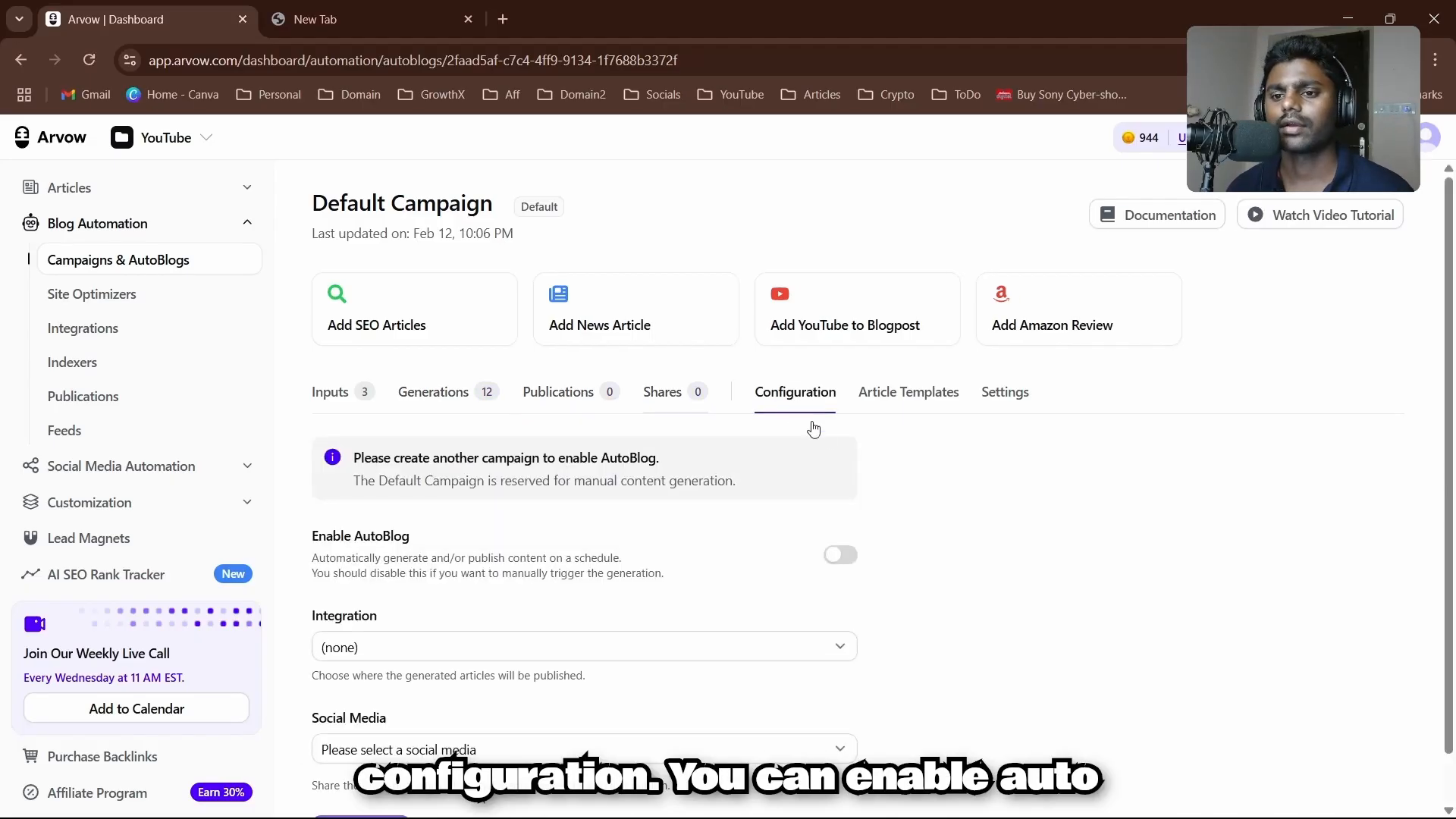
pyautogui.scroll(-1, 829, 439)
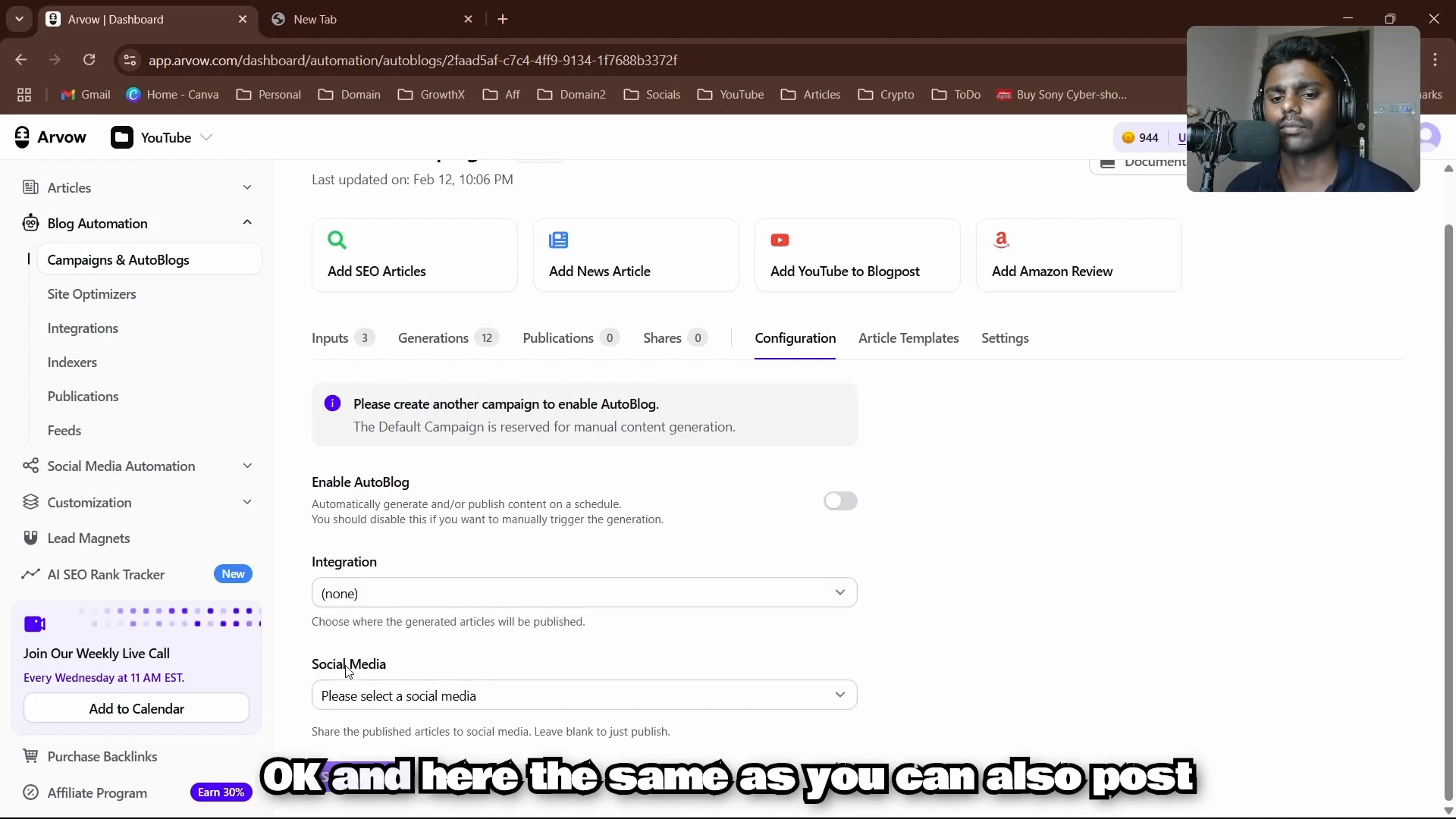
pyautogui.click(424, 705)
pyautogui.click(897, 650)
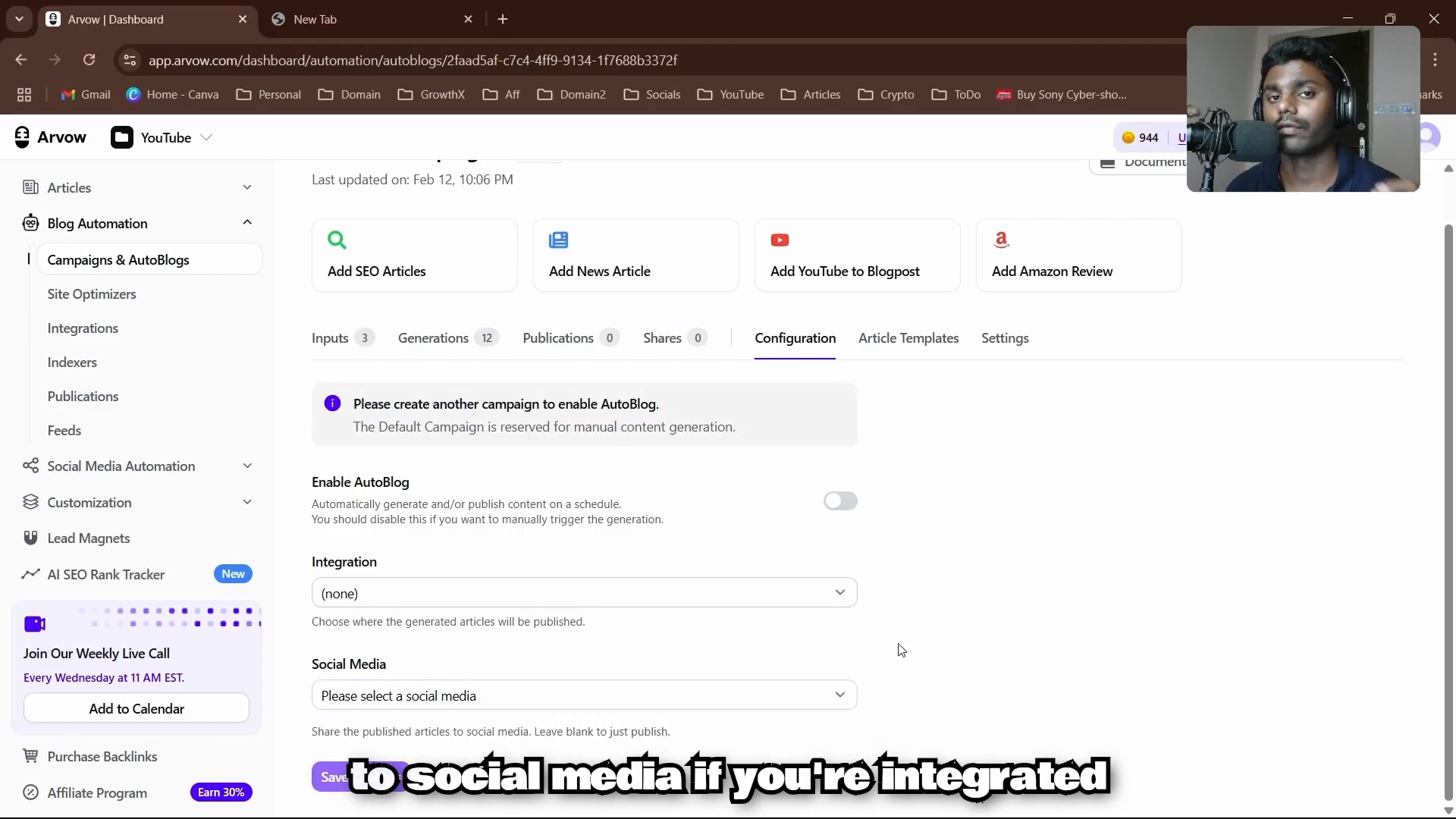
pyautogui.click(893, 342)
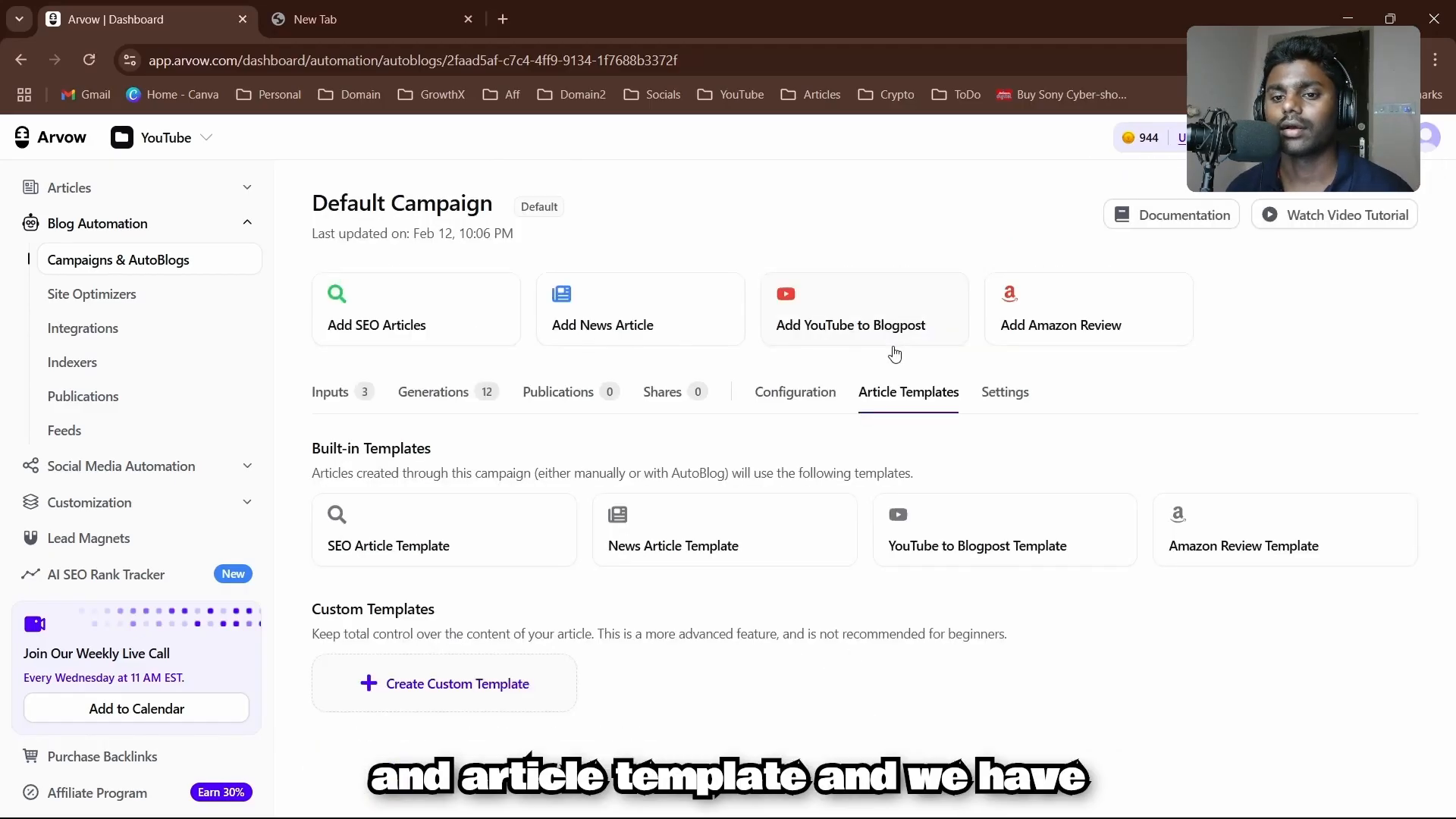
pyautogui.click(1003, 401)
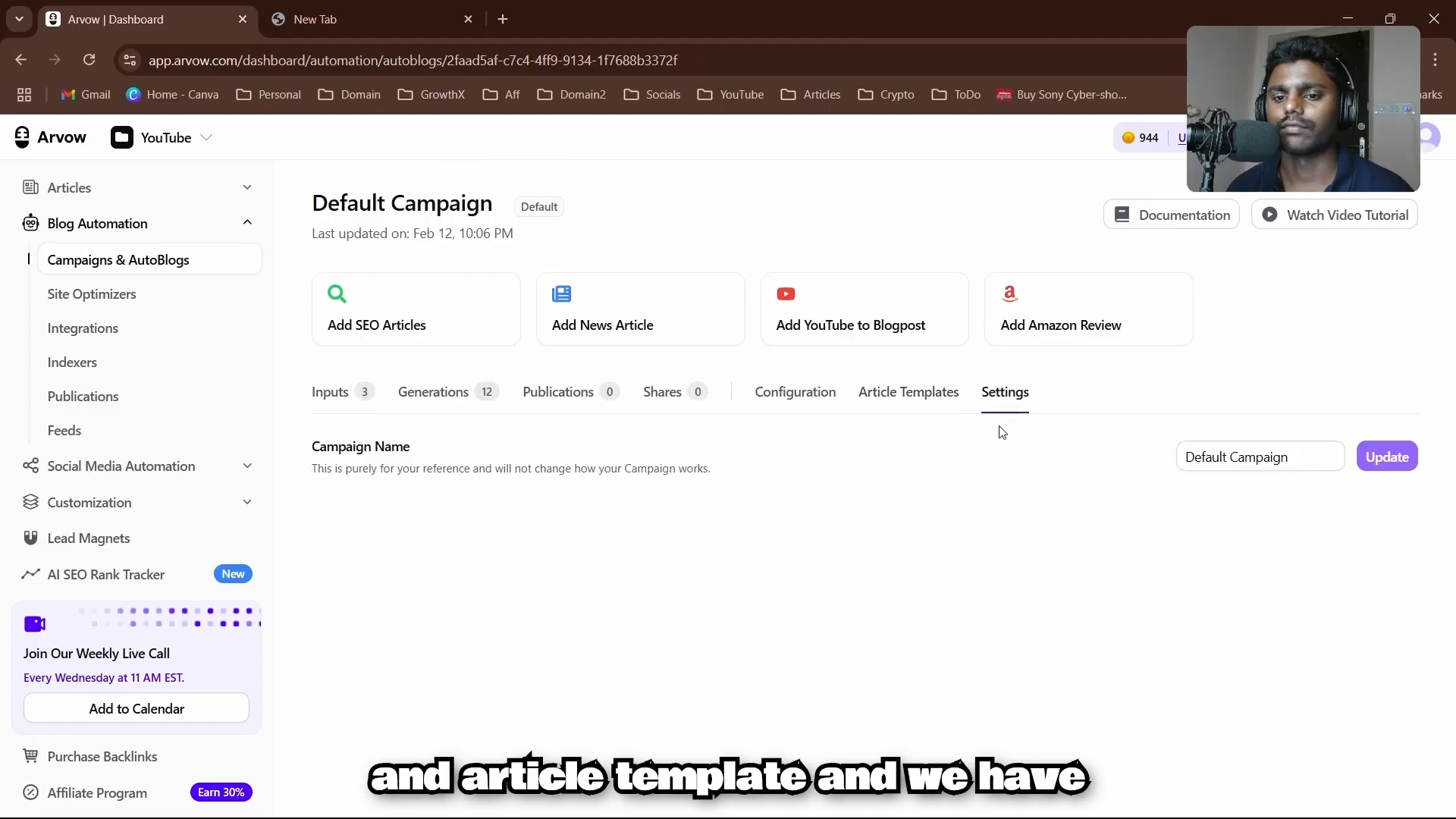
pyautogui.click(333, 402)
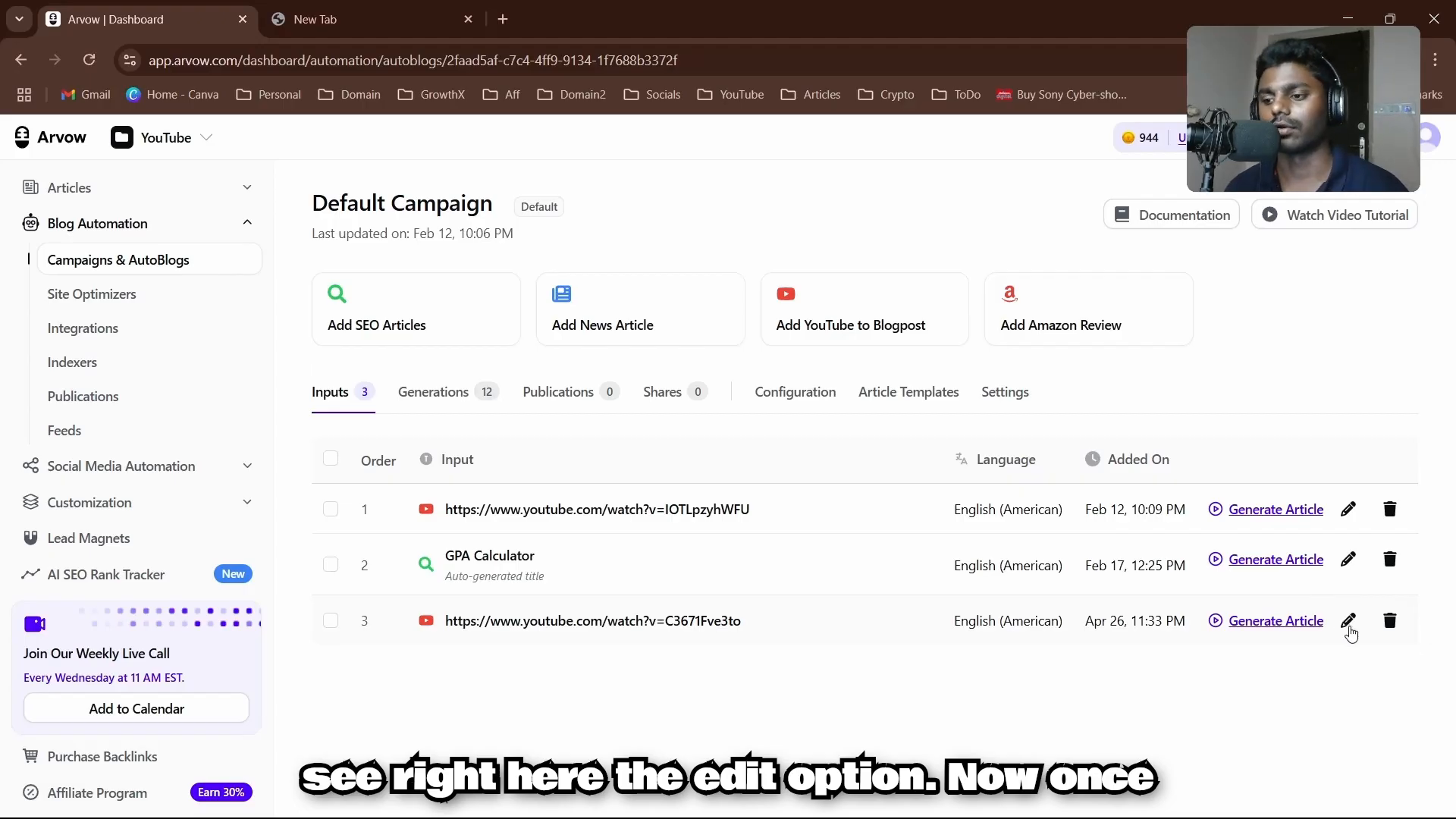
# Step: Review the content, formatting and image options of the newly added YouTube input, leaving them as they are
pyautogui.click(1350, 628)
pyautogui.click(495, 471)
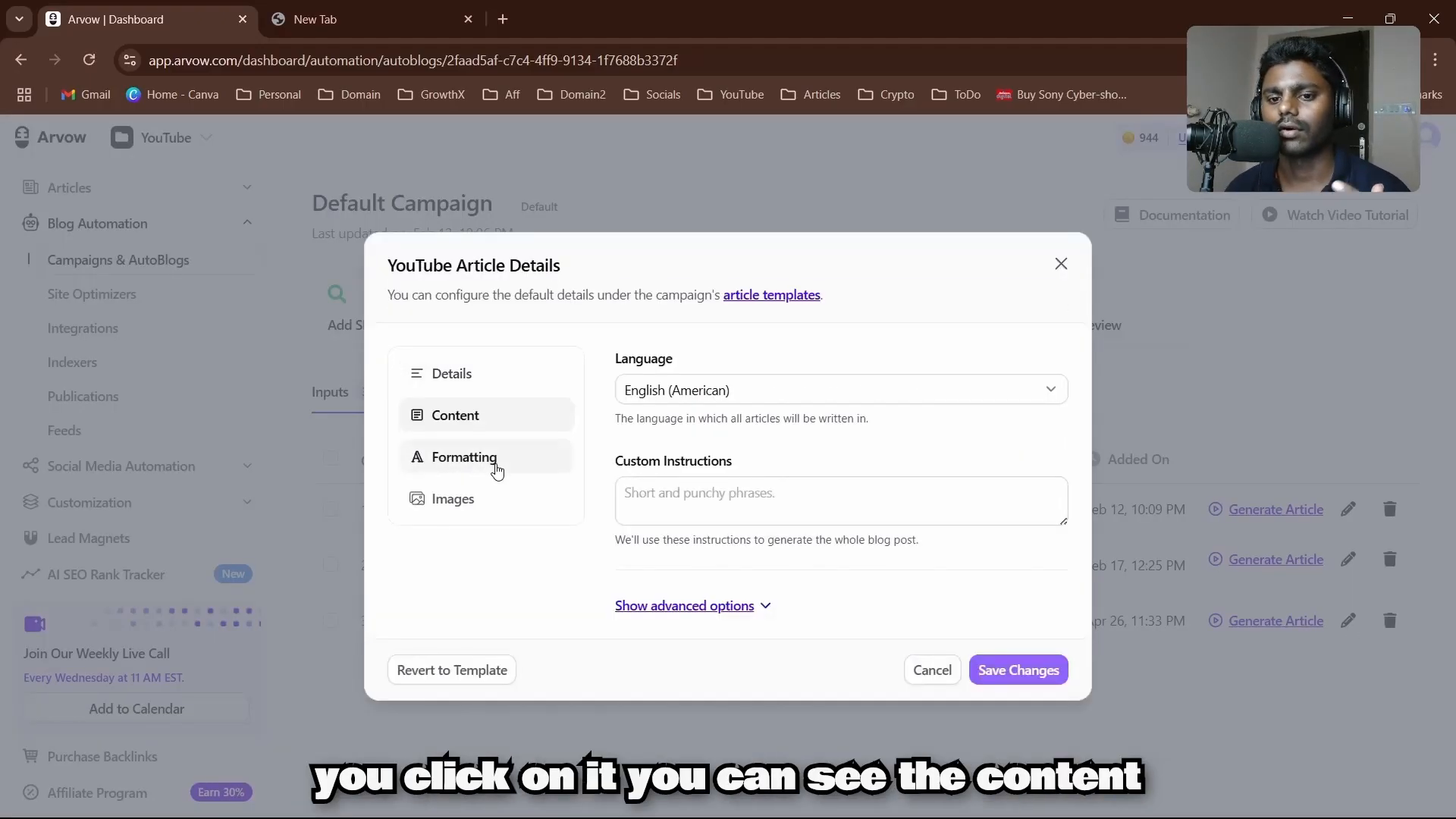
pyautogui.click(497, 469)
pyautogui.click(493, 544)
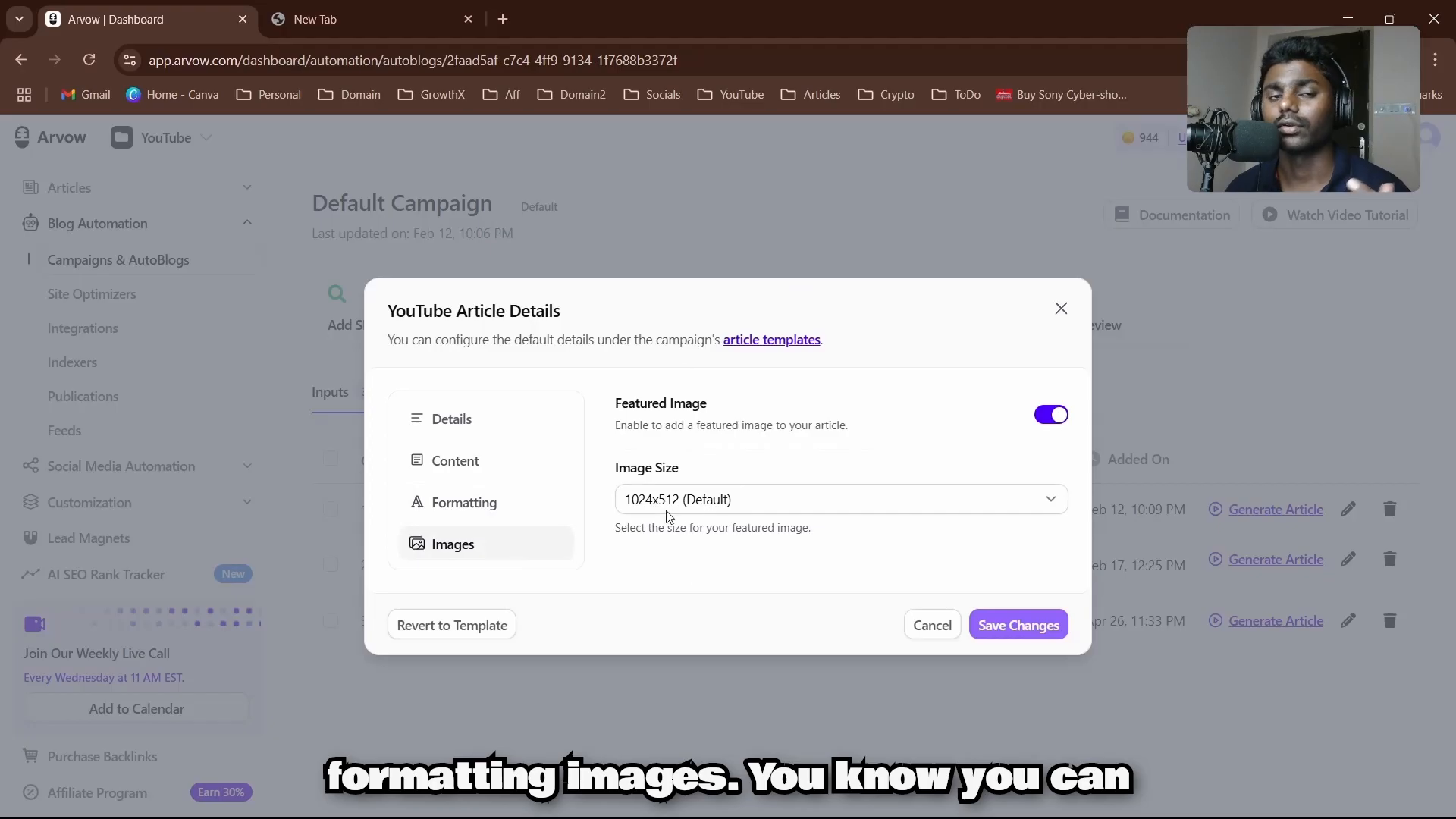
pyautogui.click(1061, 308)
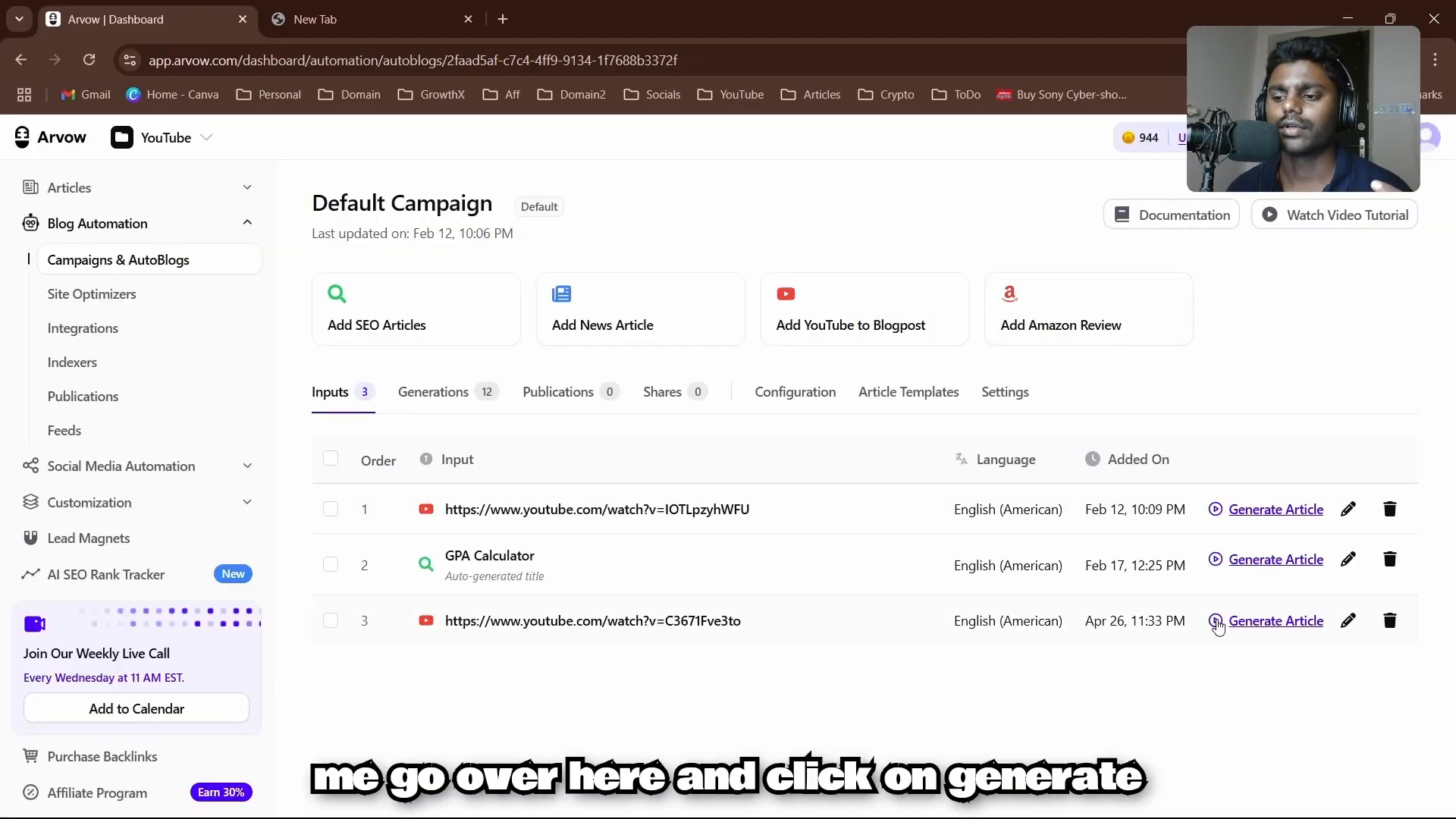
# Step: Generate the article from the C3671Fve3to video input and open the resulting article on its full page
pyautogui.click(1252, 630)
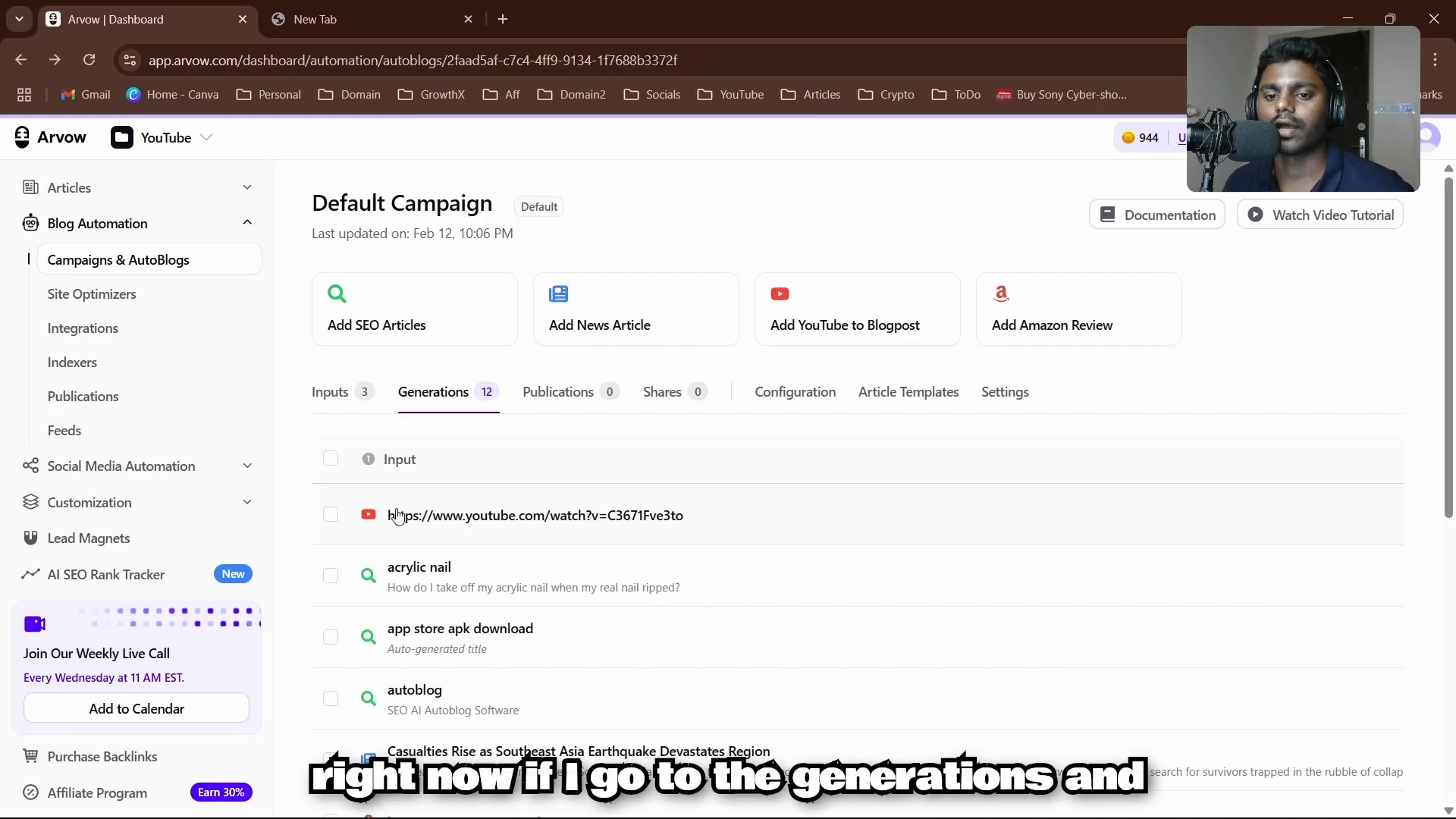
pyautogui.click(608, 529)
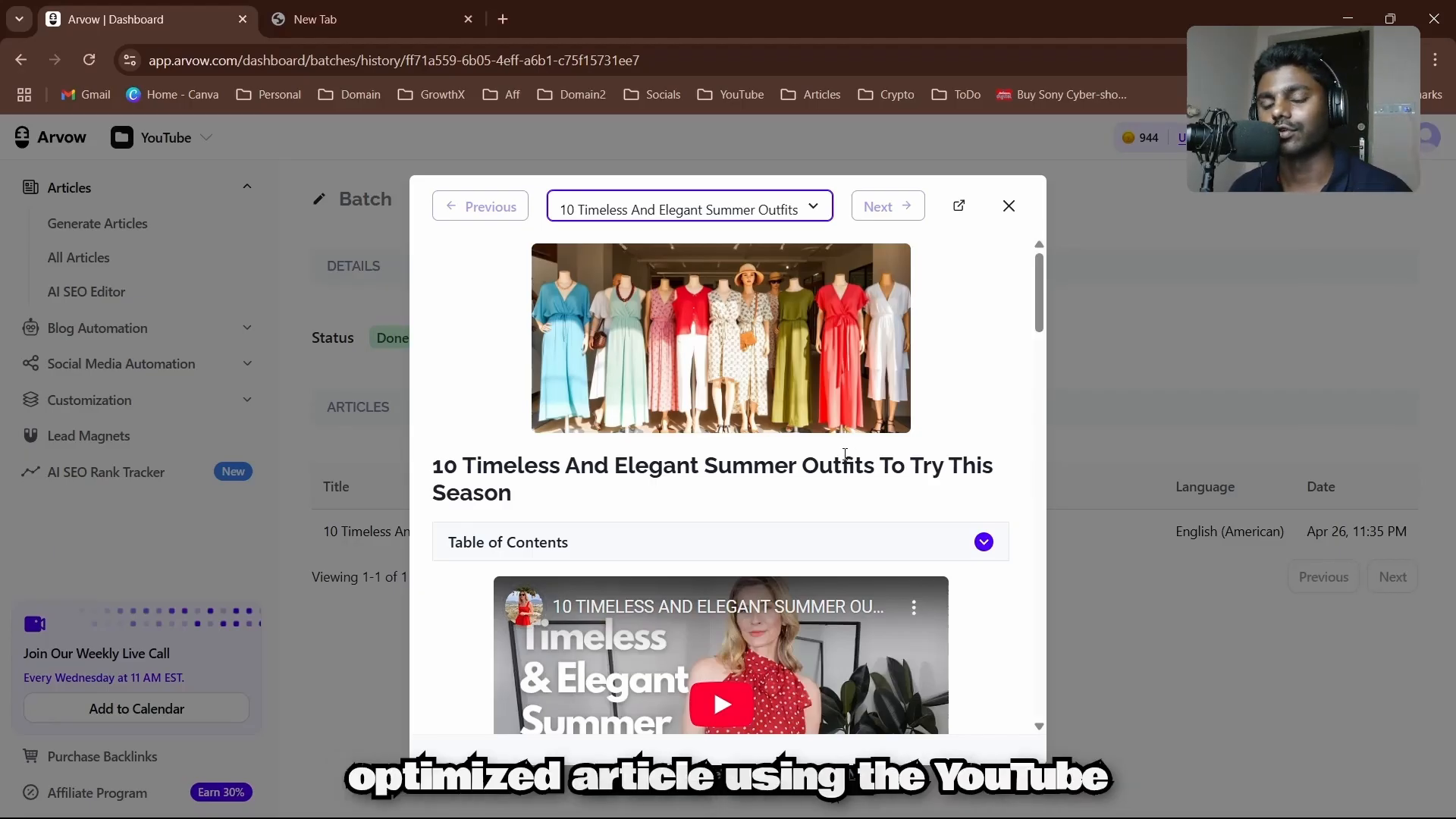
pyautogui.scroll(-10, 845, 453)
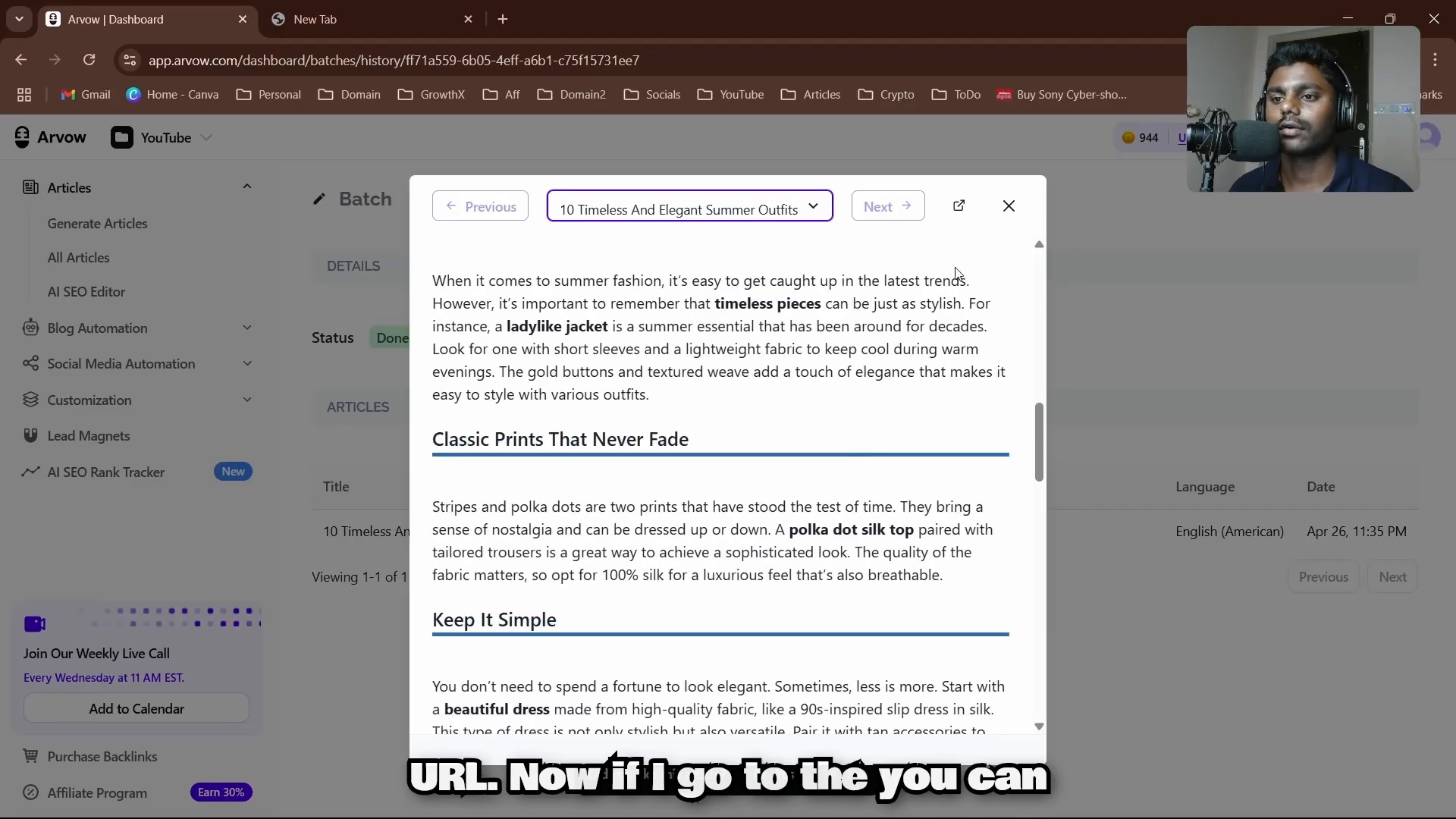
pyautogui.click(960, 213)
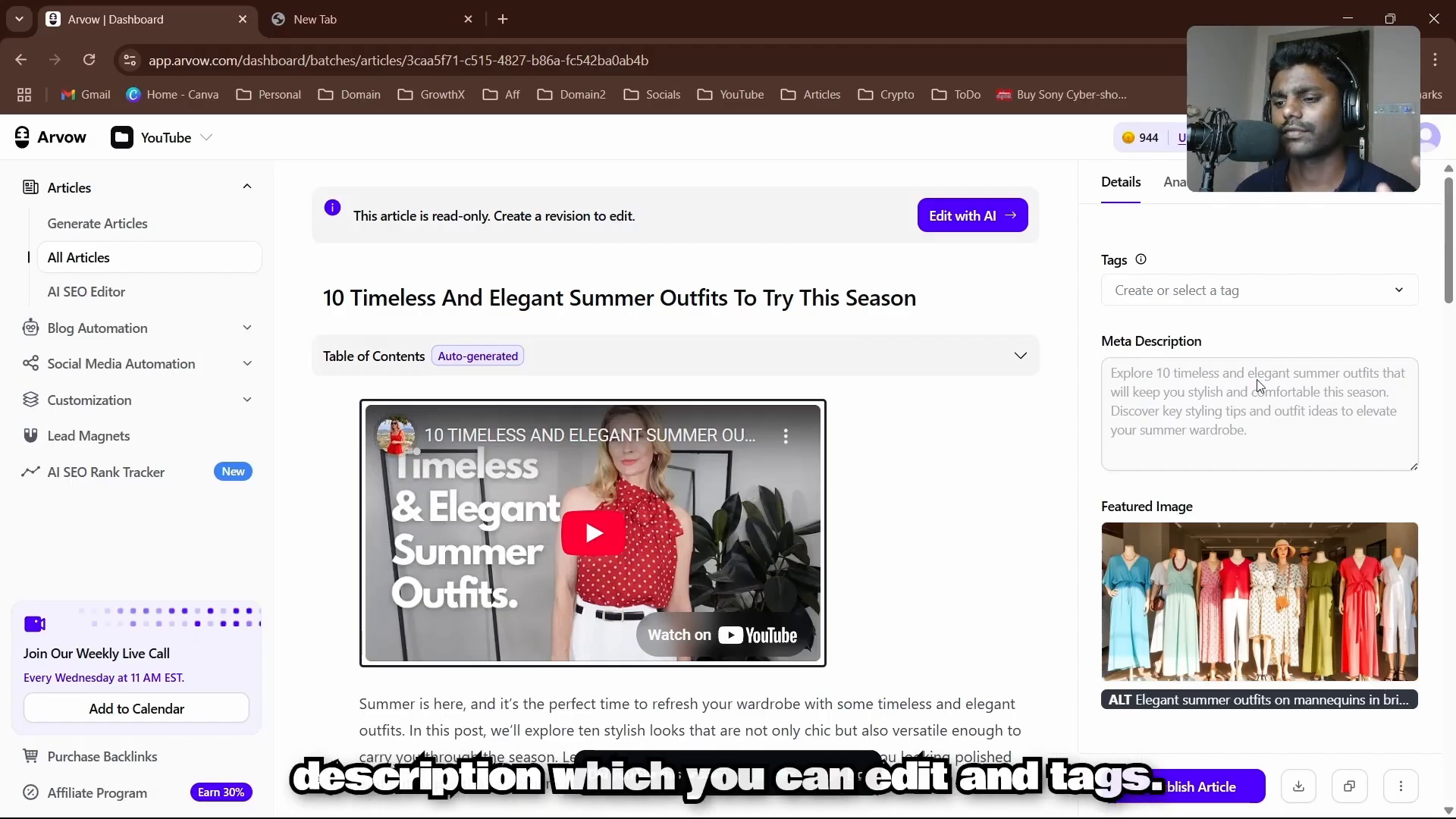
# Step: Check the article's tag options and expand its table of contents to review the headings
pyautogui.click(1121, 293)
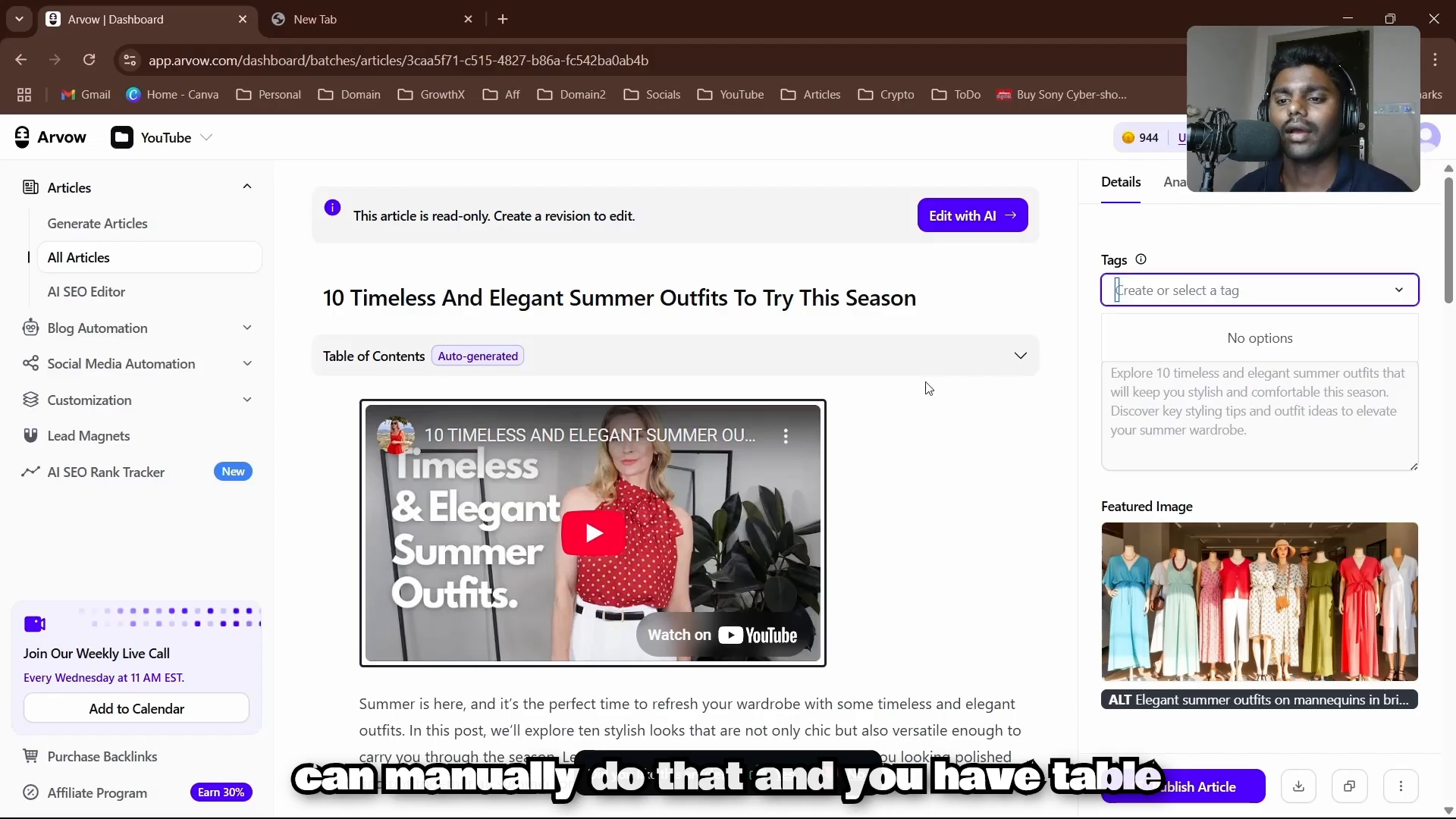
pyautogui.click(1020, 356)
pyautogui.scroll(-4, 682, 443)
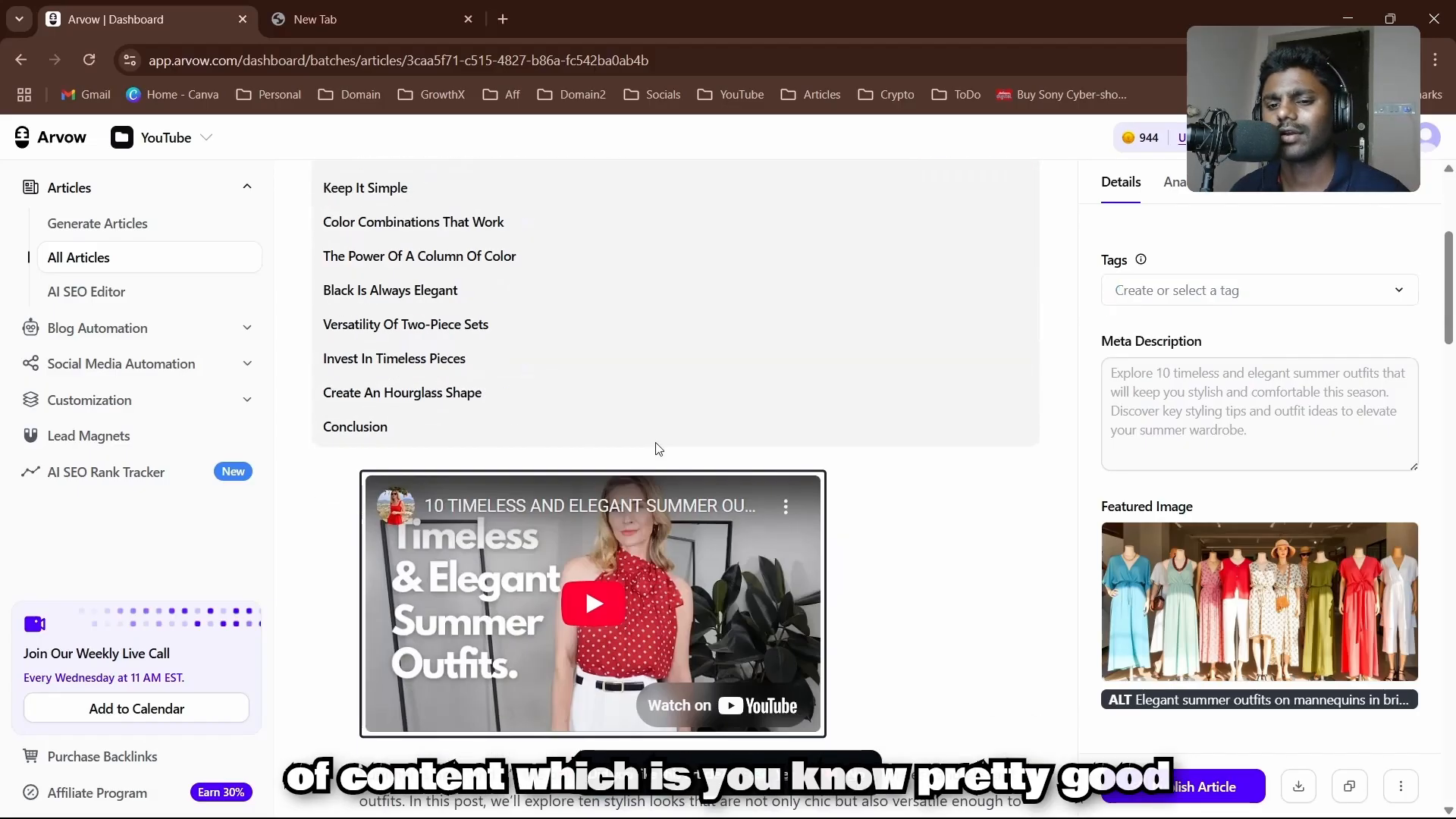
pyautogui.scroll(4, 658, 448)
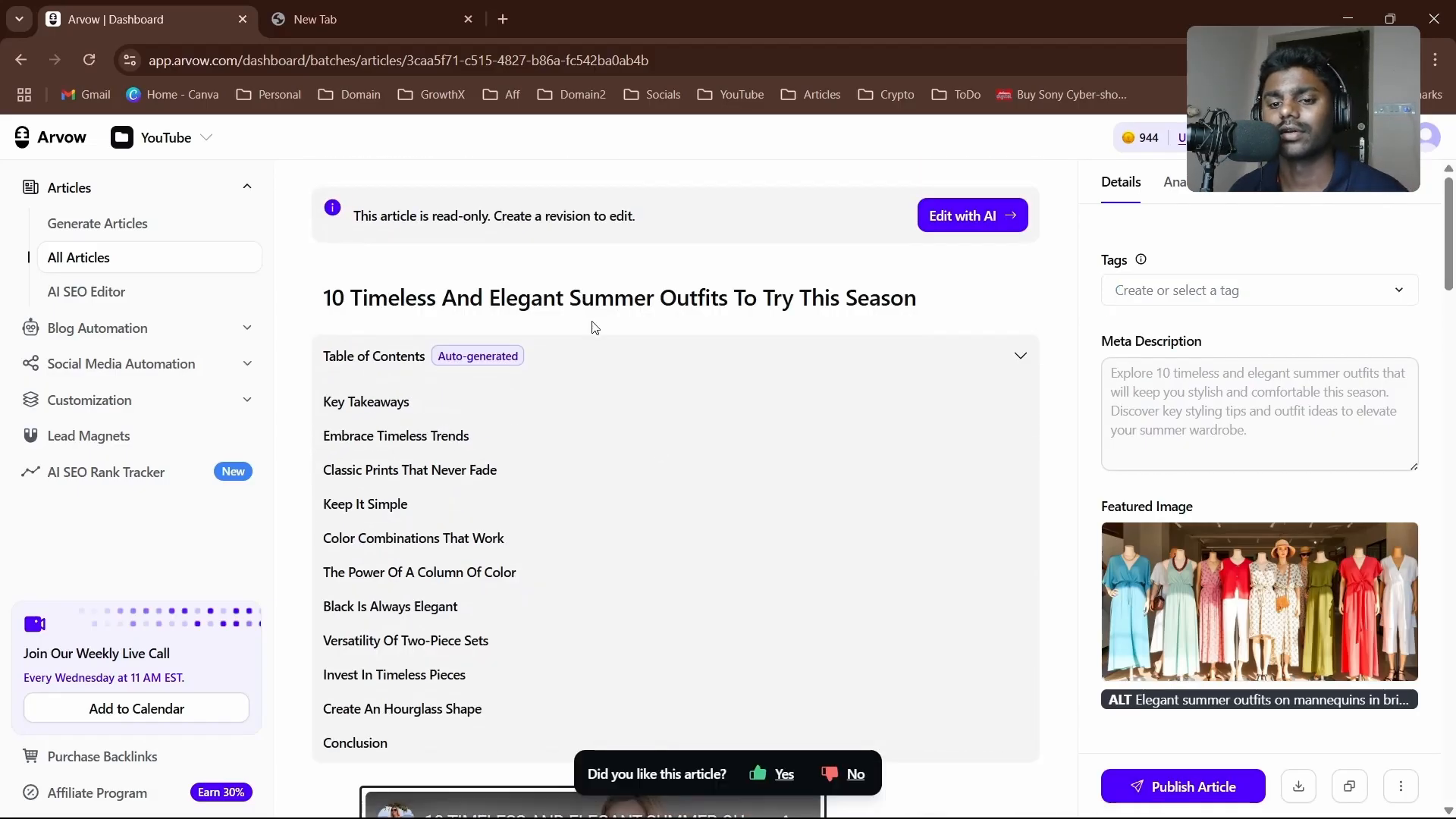
pyautogui.scroll(-4, 595, 326)
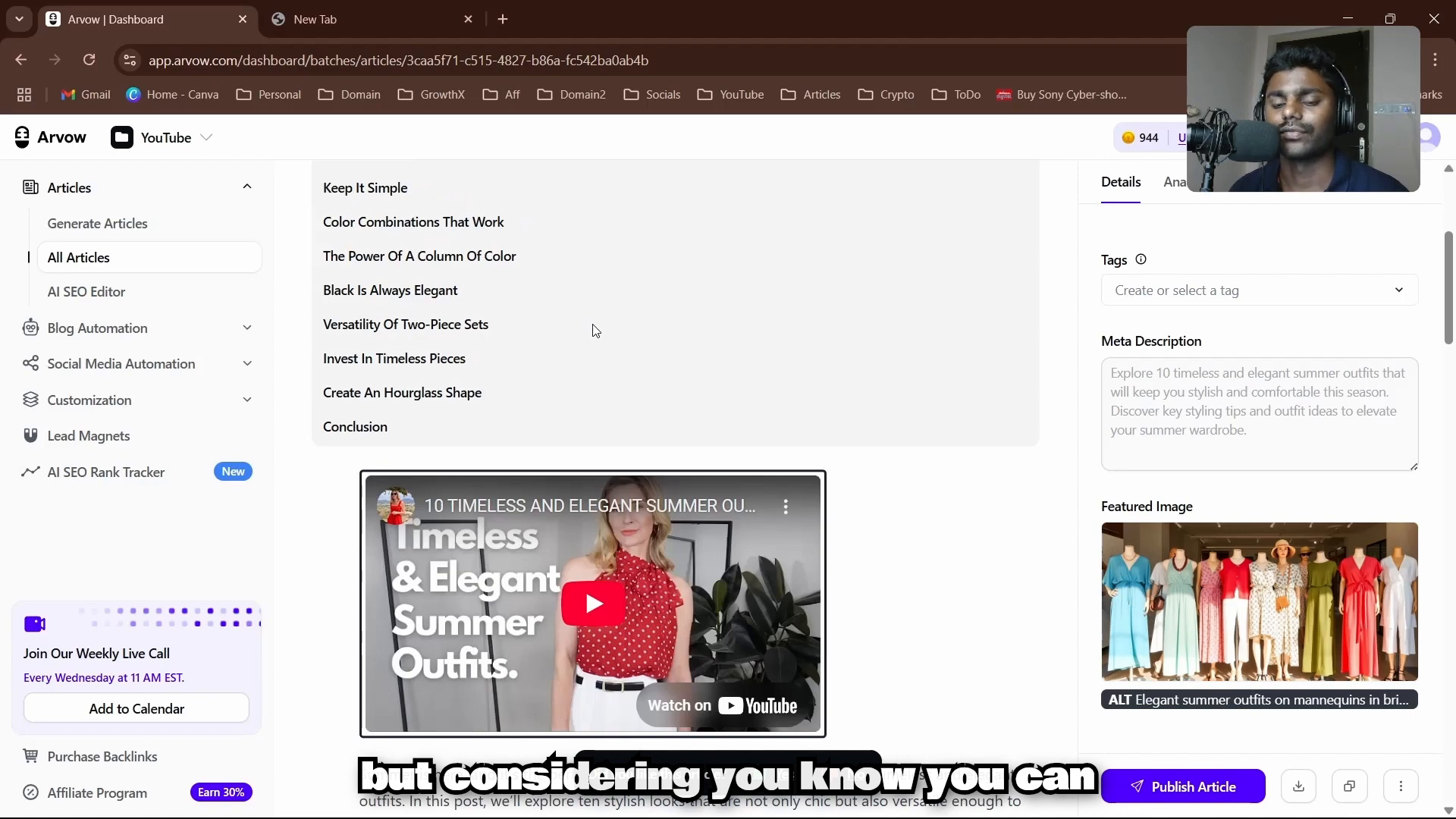
# Step: Review the article body from the embedded video and key takeaways through the sections to the conclusion
pyautogui.scroll(-8, 617, 338)
pyautogui.scroll(4, 757, 356)
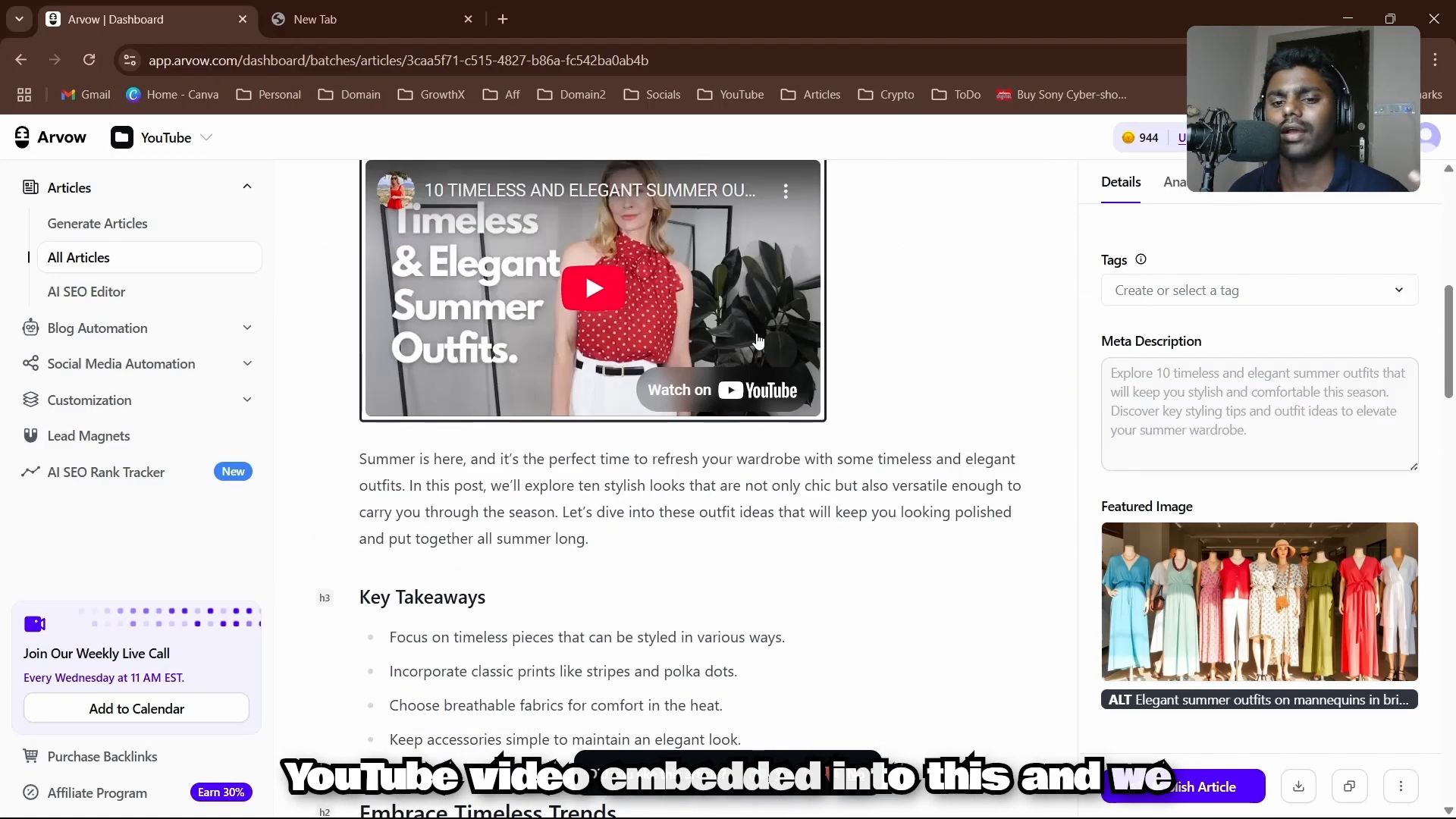
pyautogui.scroll(-12, 510, 488)
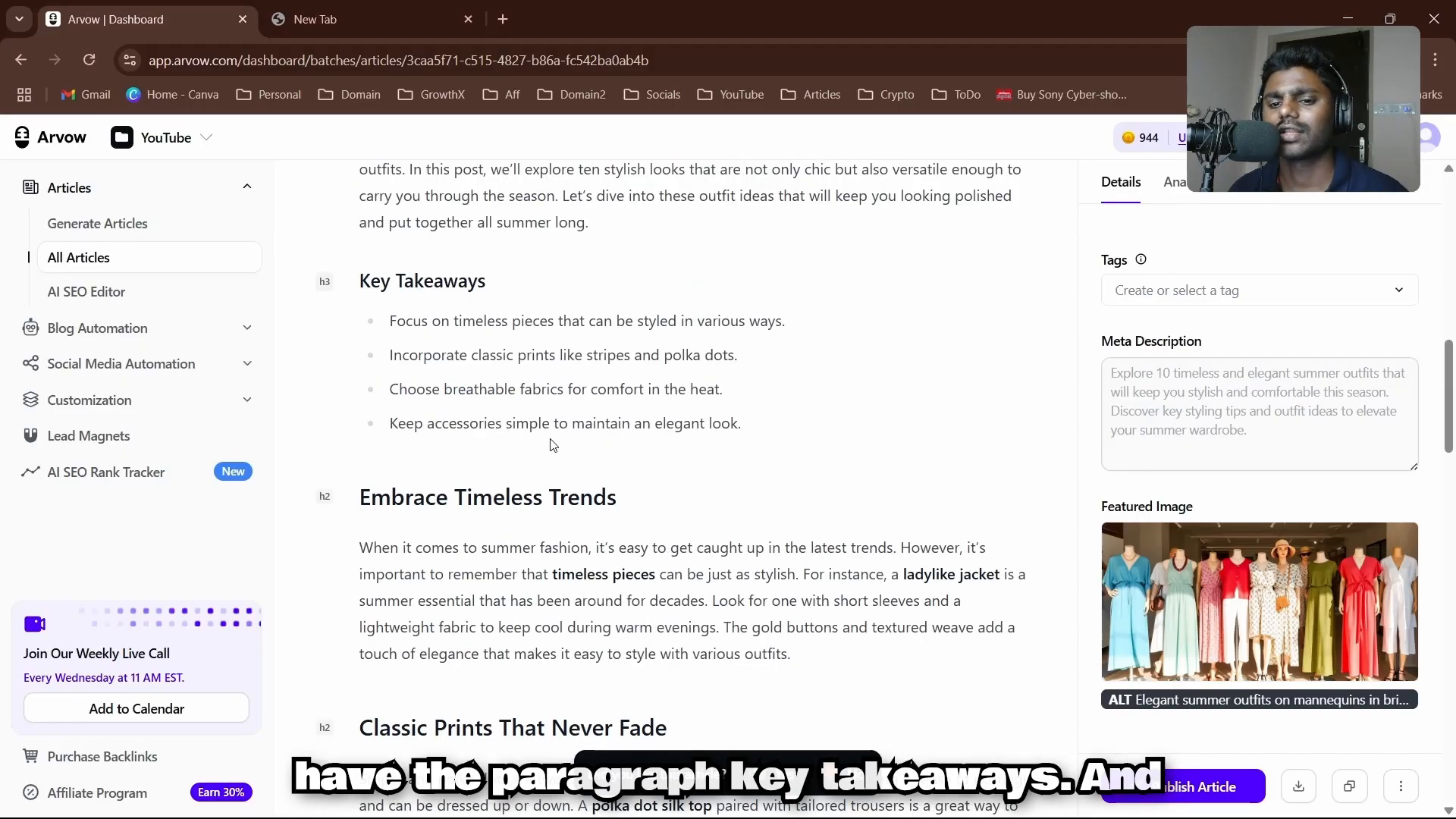
pyautogui.scroll(-18, 586, 493)
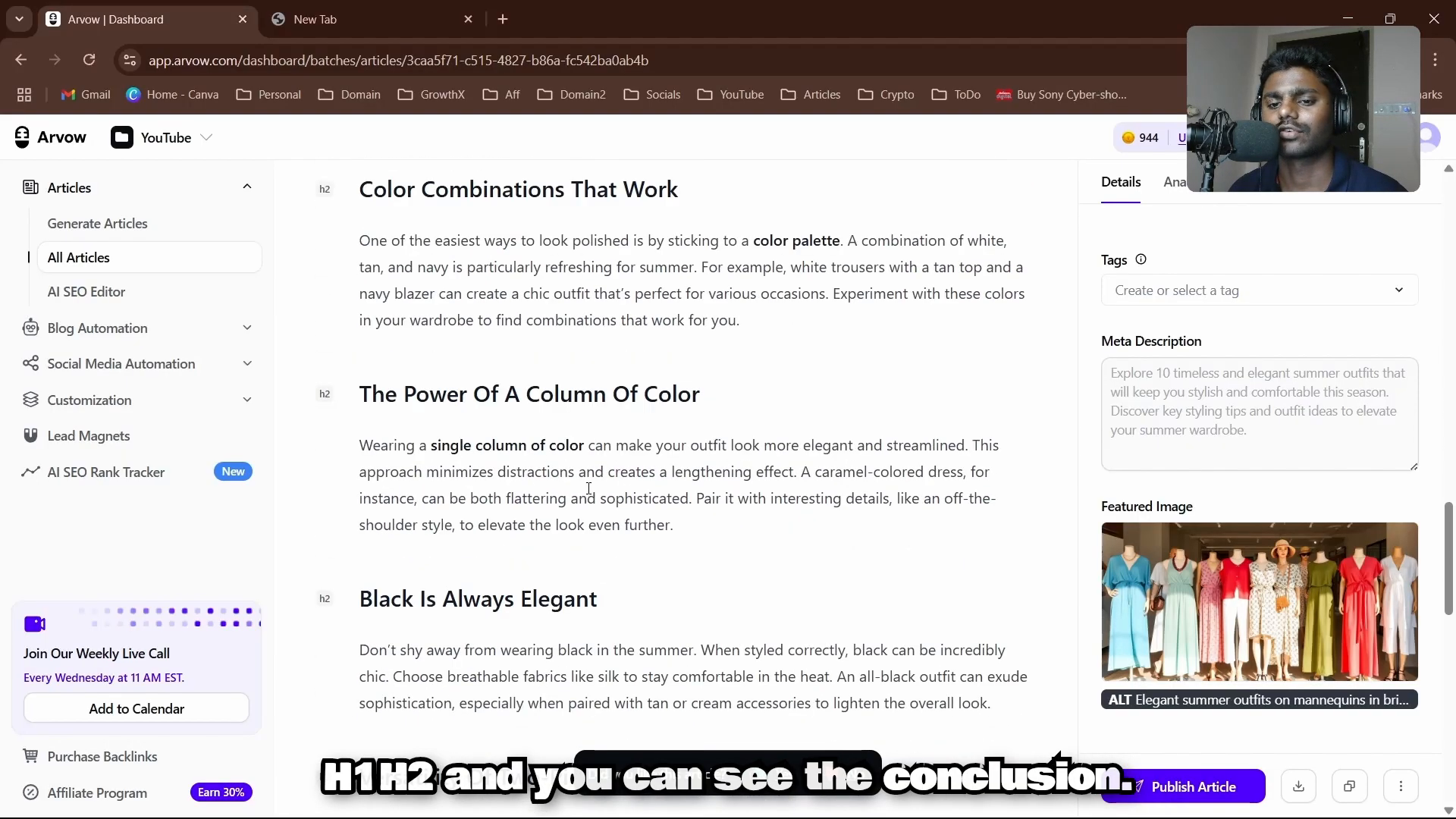
pyautogui.scroll(8, 594, 493)
pyautogui.scroll(-8, 593, 492)
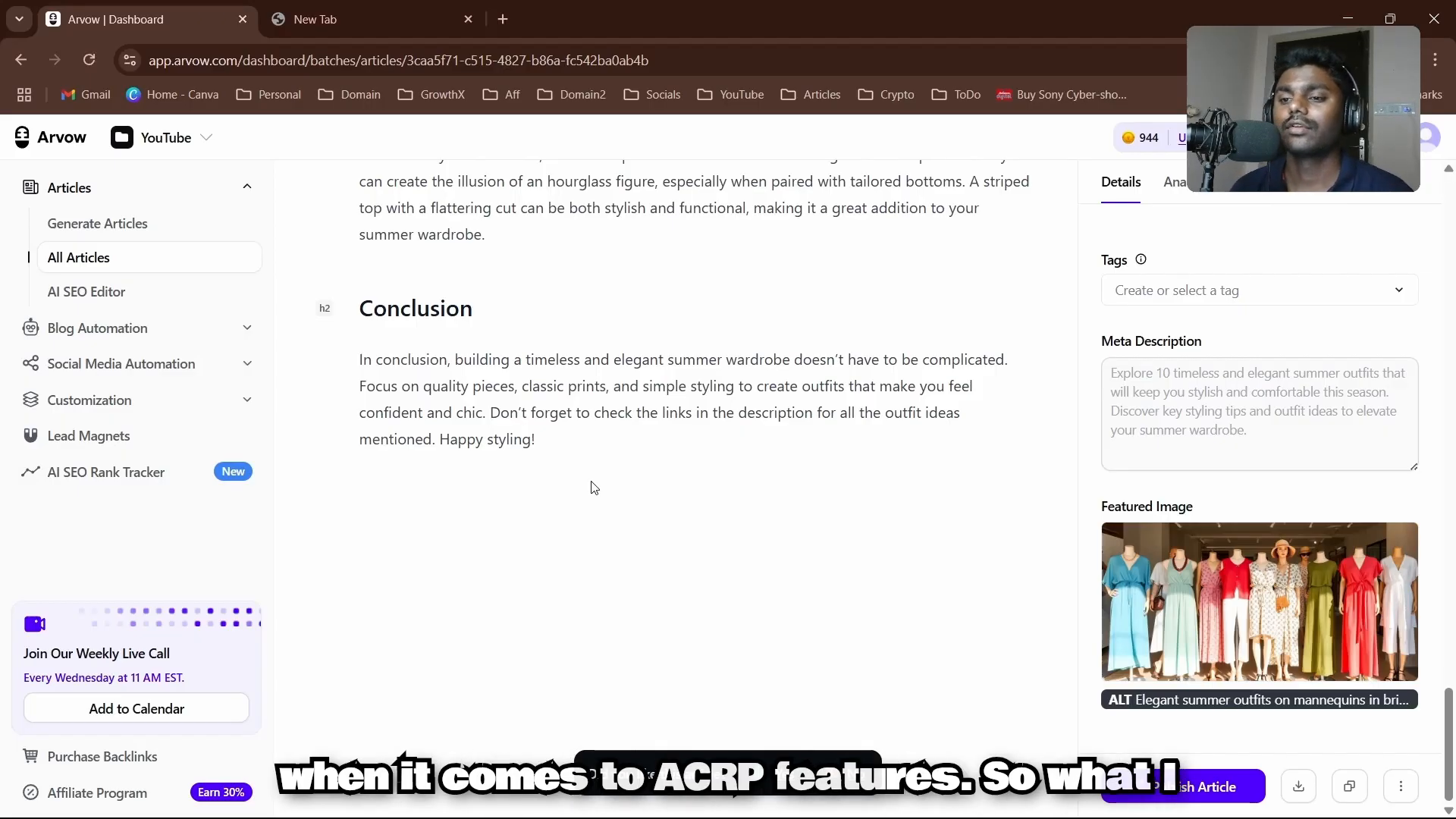
pyautogui.scroll(10, 656, 492)
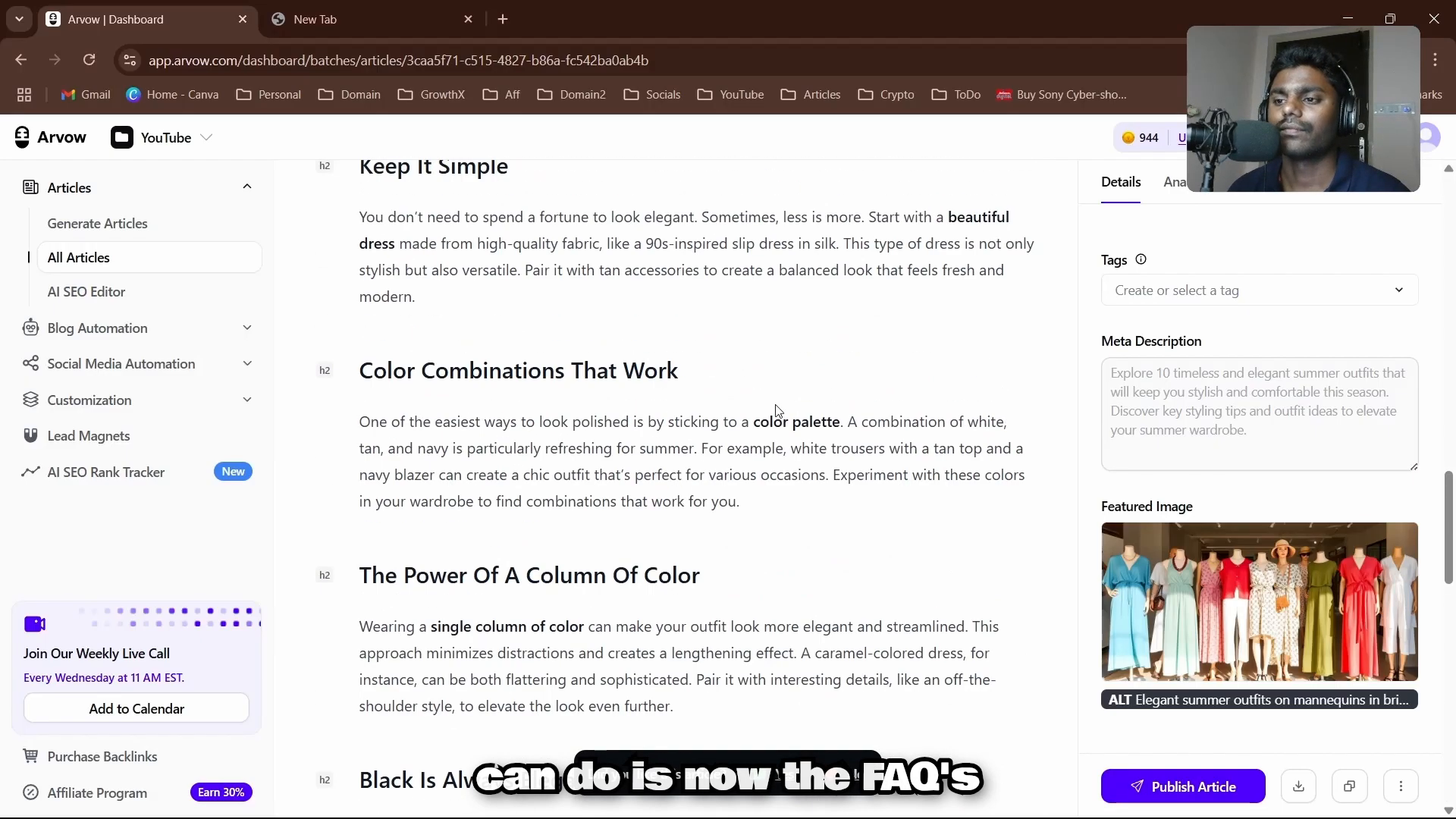
pyautogui.scroll(-8, 701, 369)
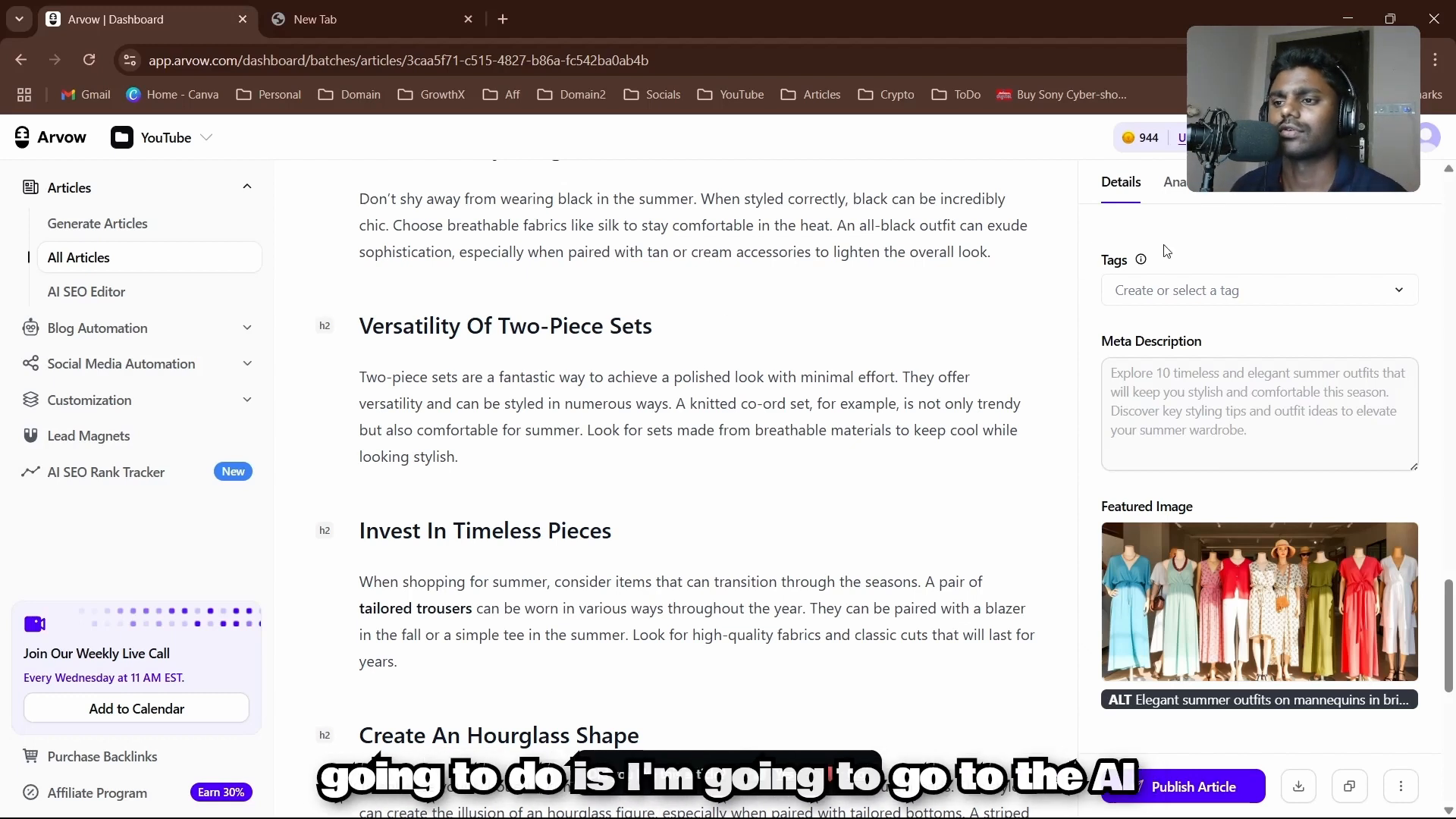
# Step: Try asking the AI assistant to "Add 3 faqs at the end of this article"
pyautogui.click(1274, 195)
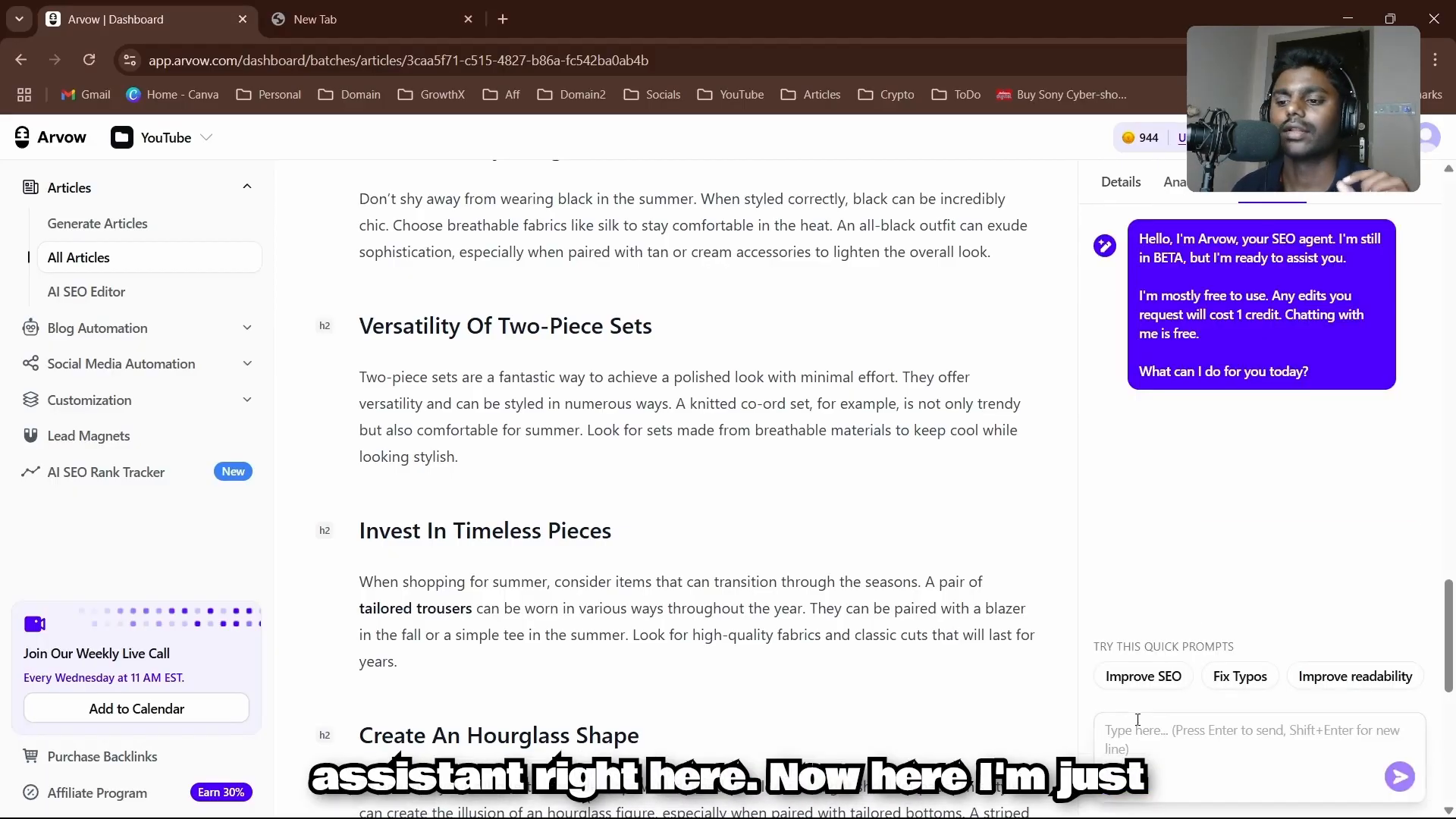
pyautogui.click(1138, 732)
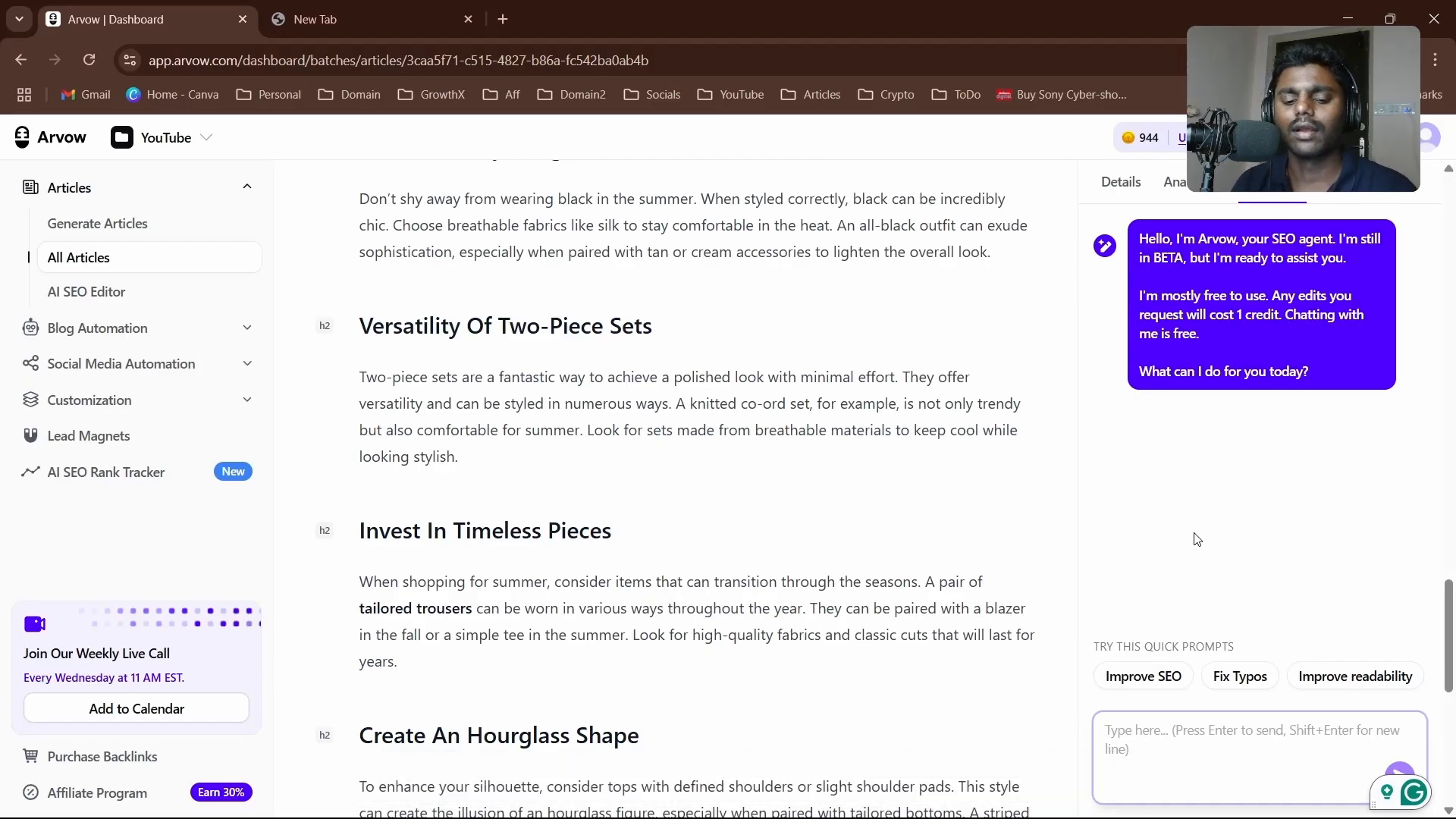
pyautogui.write('Add 3 faqs ')
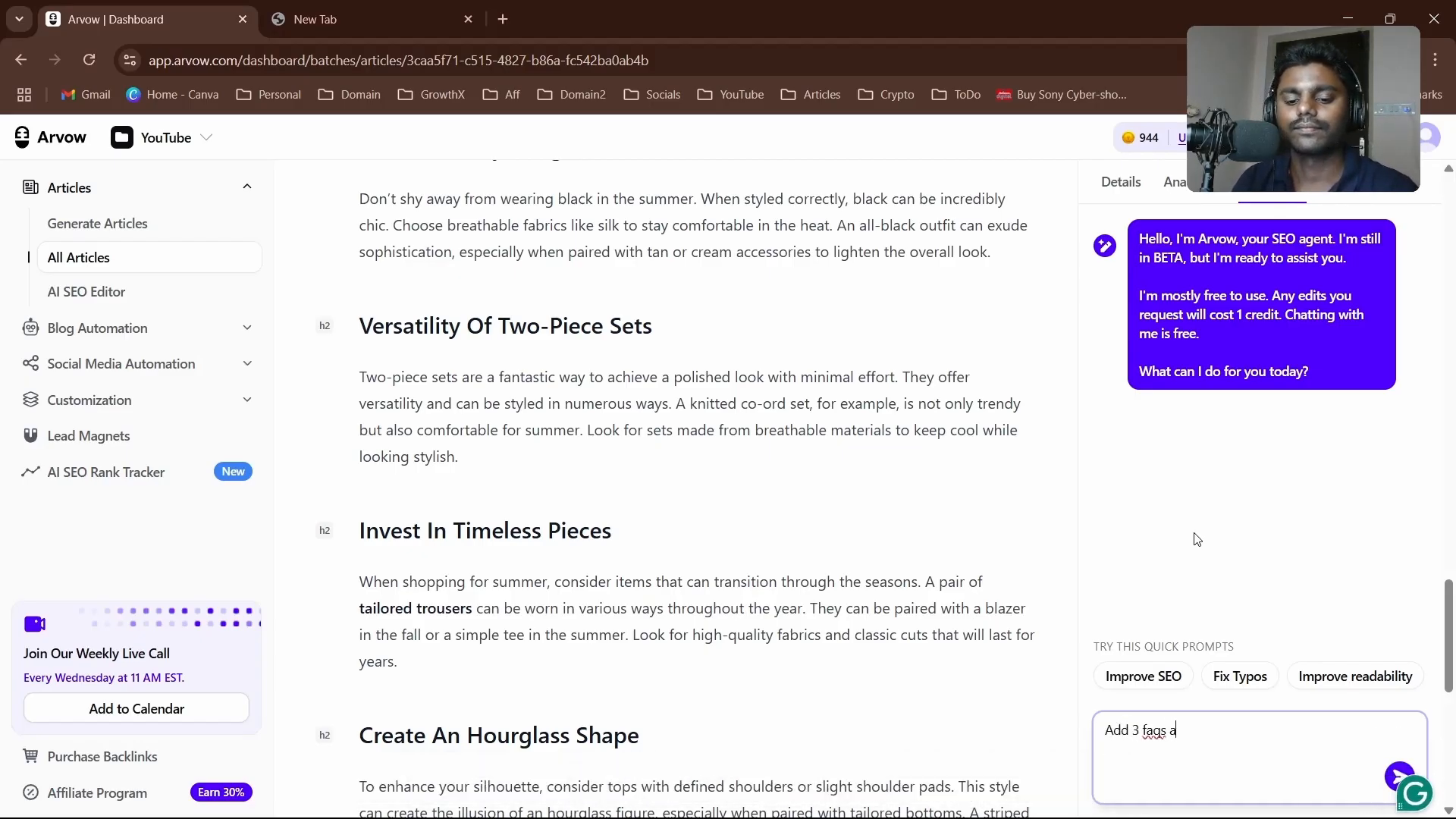
pyautogui.write('at the end of ')
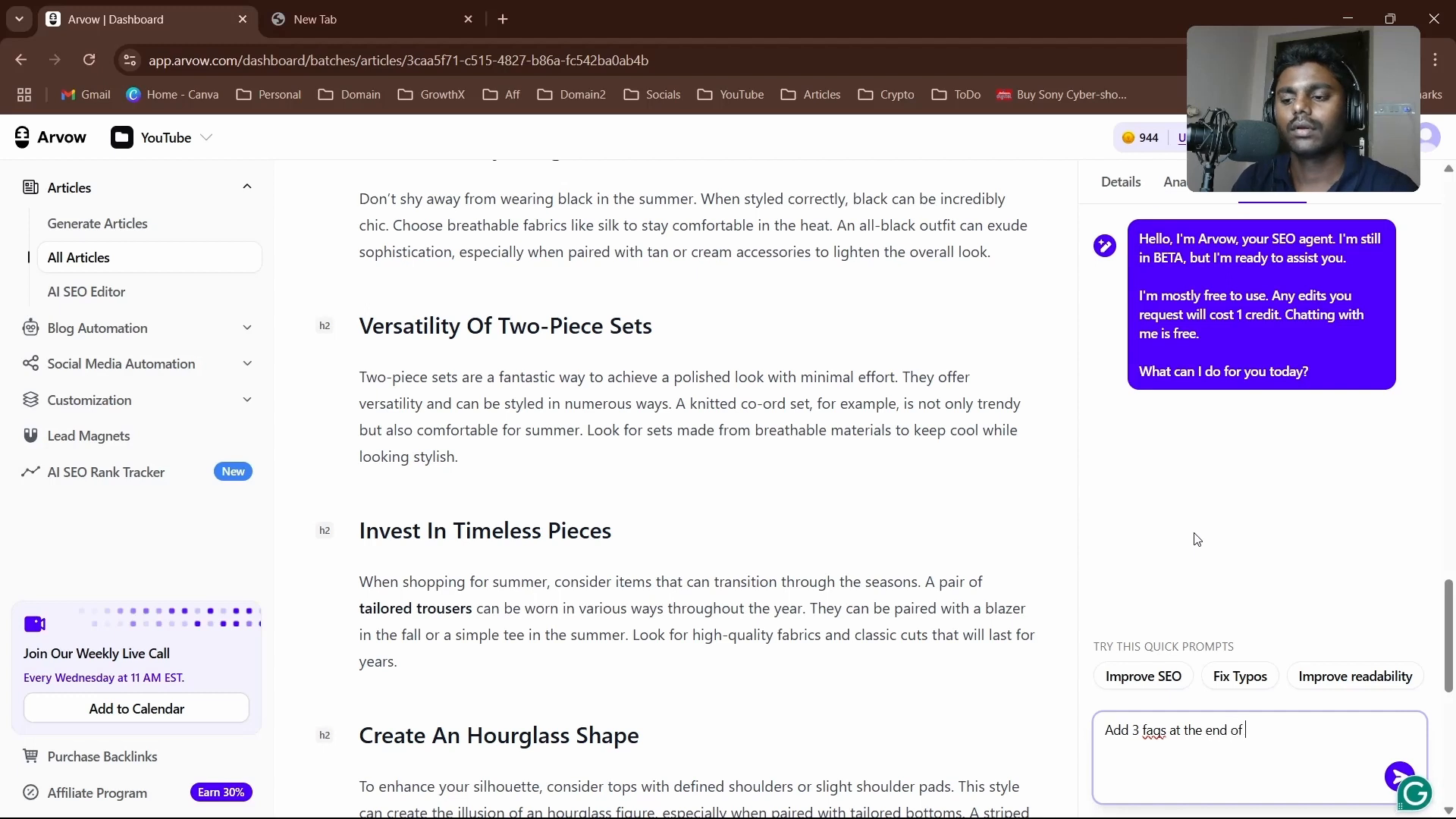
pyautogui.write('this article')
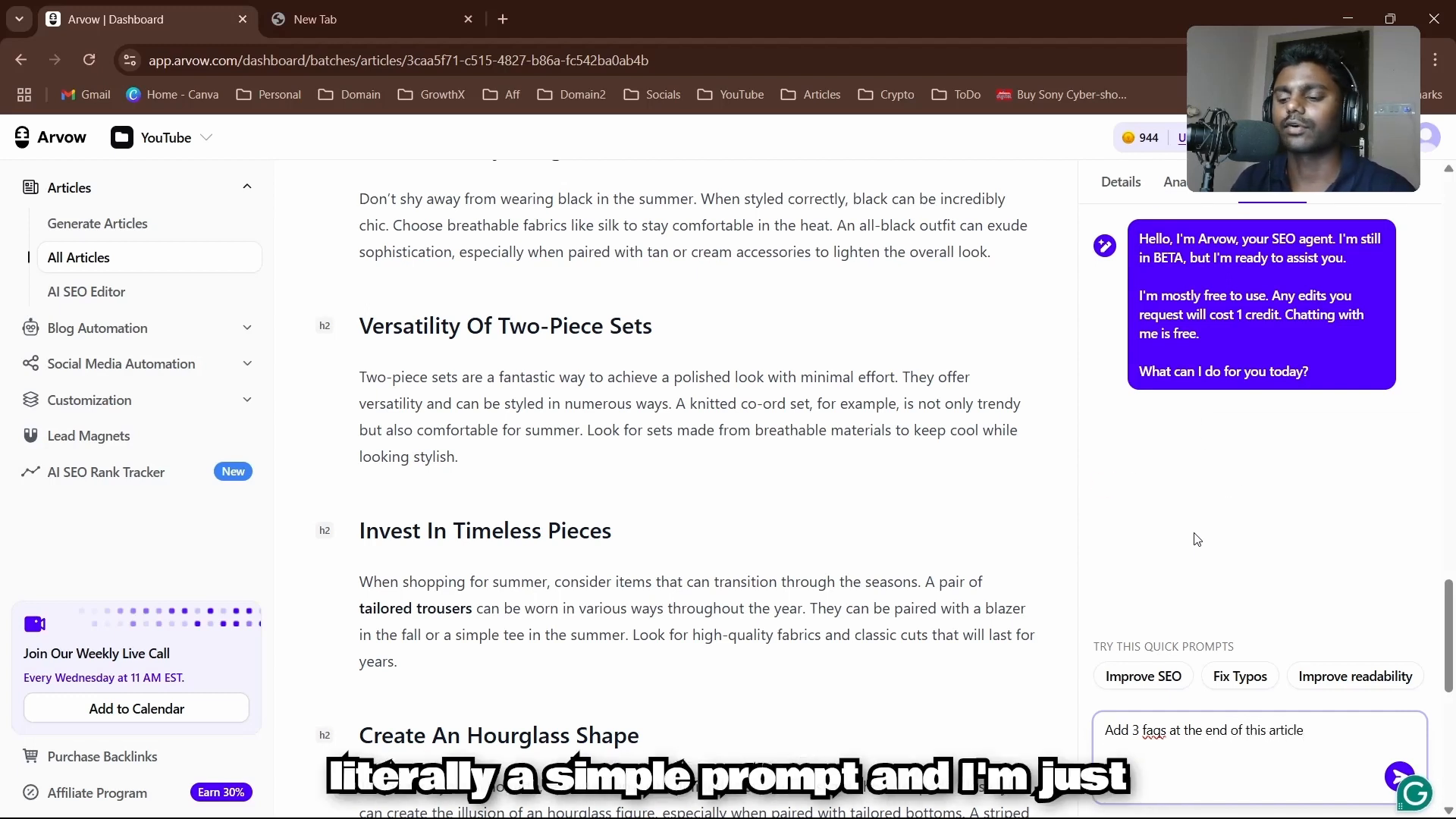
pyautogui.press('Return')
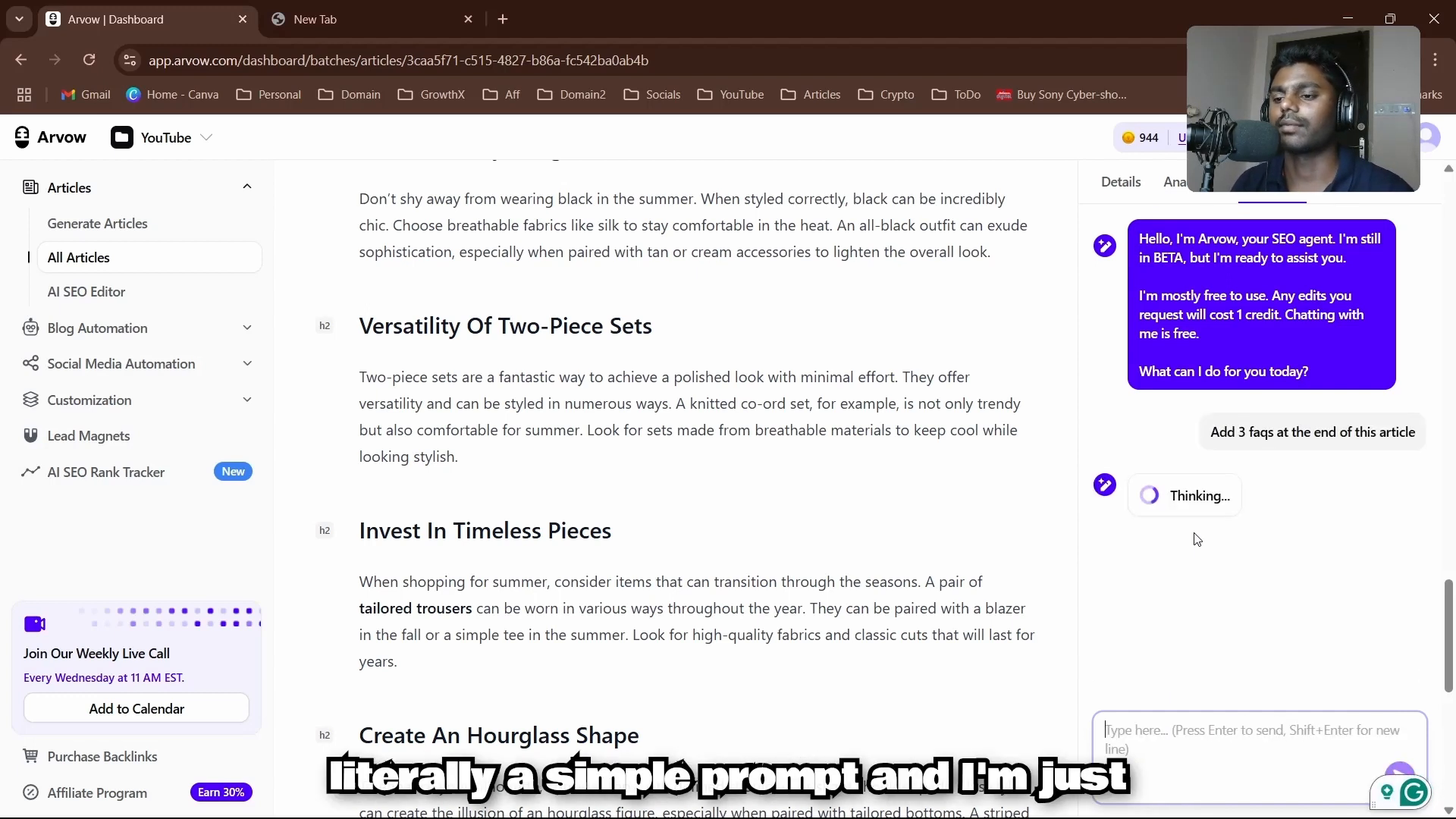
# Step: Look through the read-only article, from its table of contents to its conclusion, for the requested FAQ section
pyautogui.scroll(-8, 785, 501)
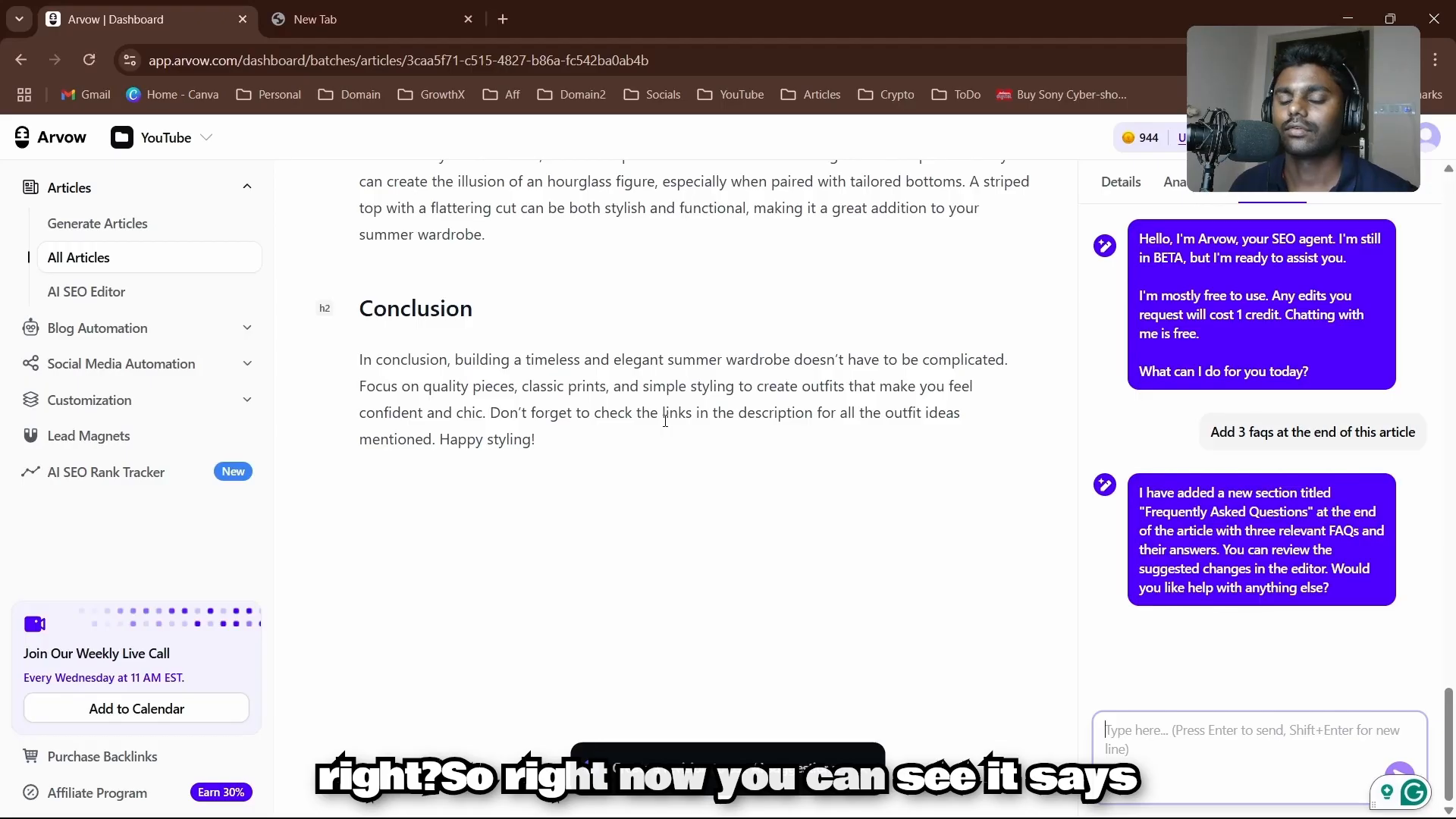
pyautogui.scroll(8, 618, 472)
pyautogui.scroll(-4, 618, 472)
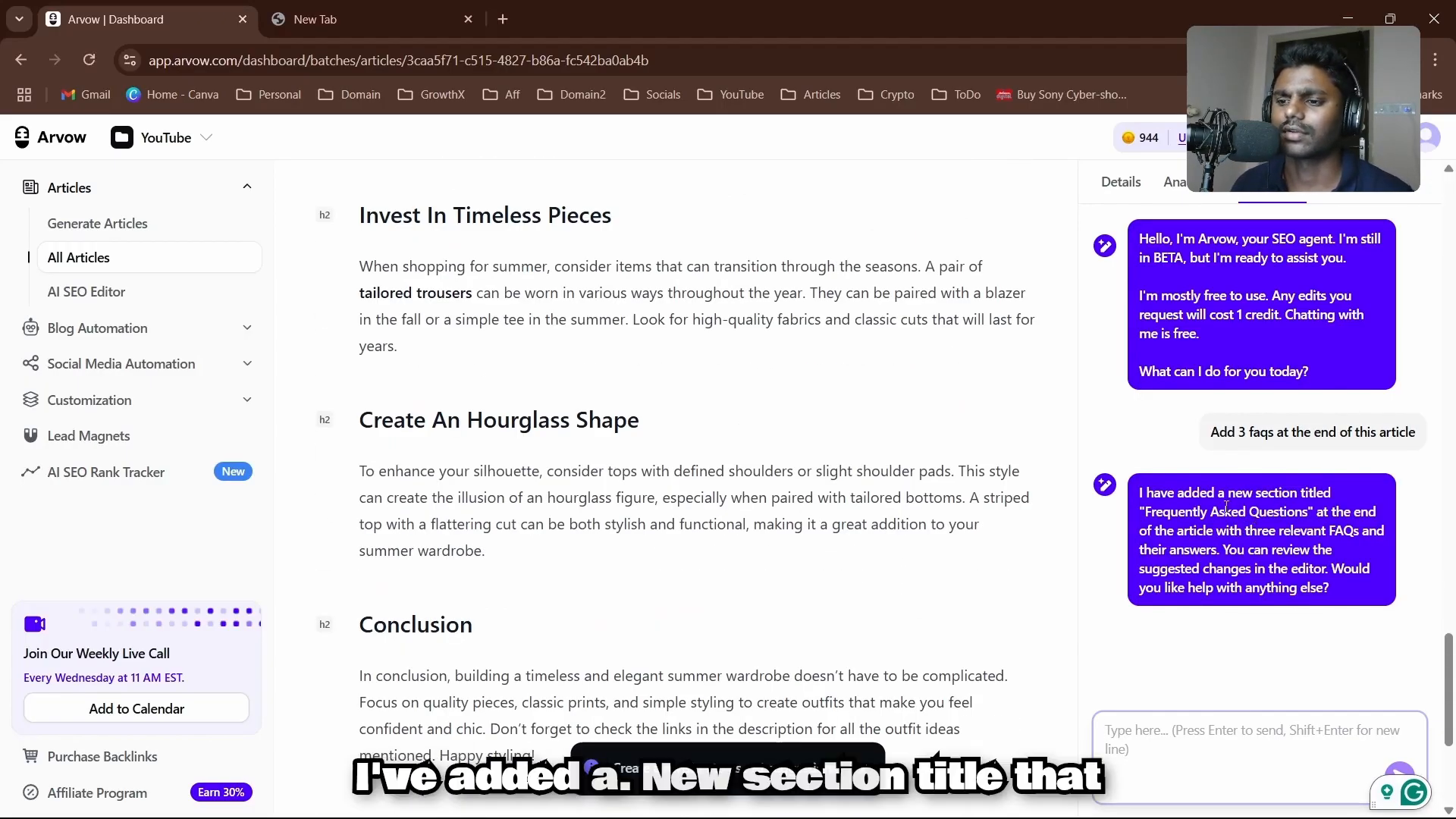
pyautogui.scroll(-4, 718, 475)
pyautogui.scroll(15, 718, 475)
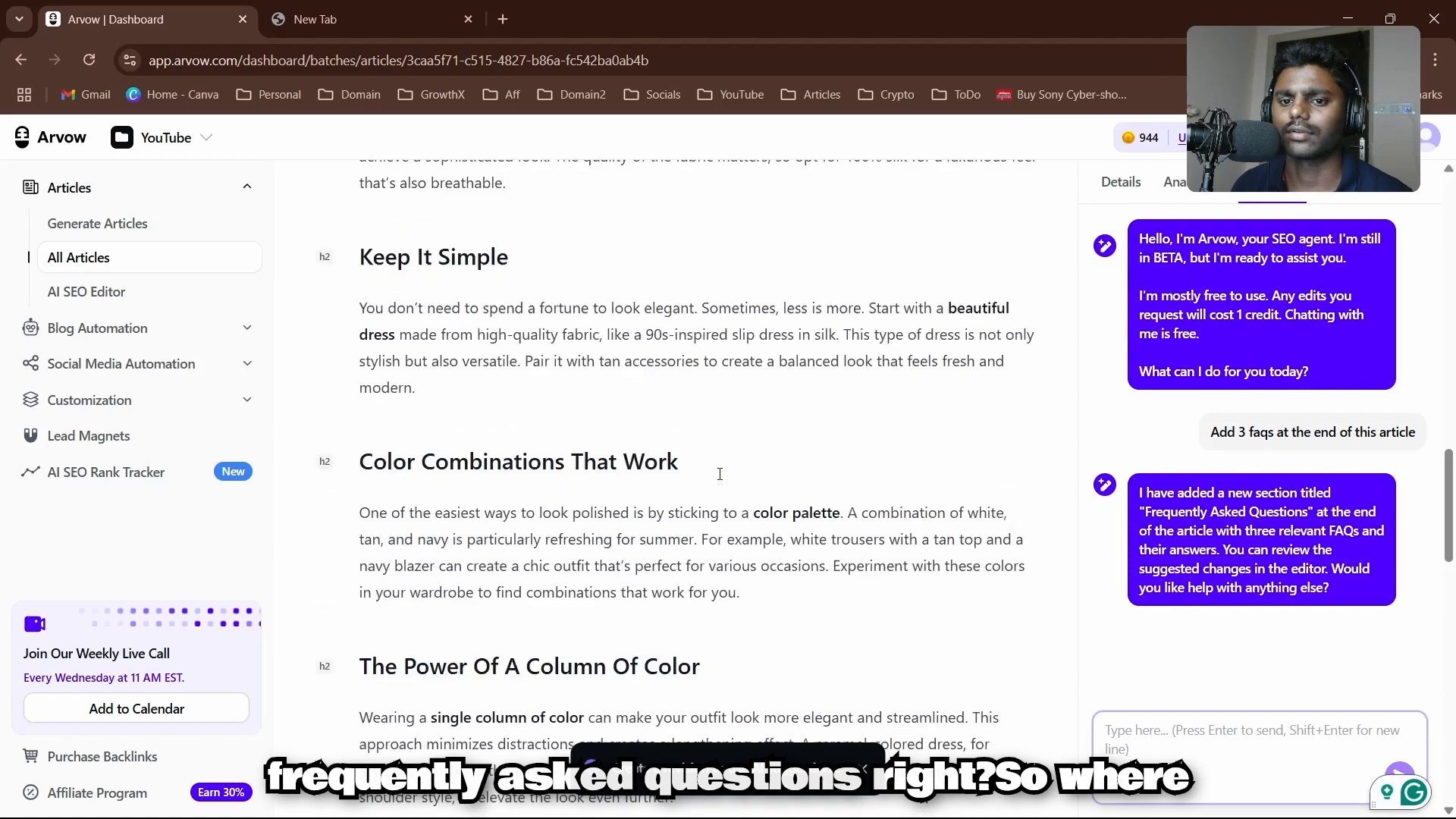
pyautogui.scroll(20, 720, 474)
pyautogui.scroll(-8, 720, 474)
pyautogui.scroll(8, 719, 474)
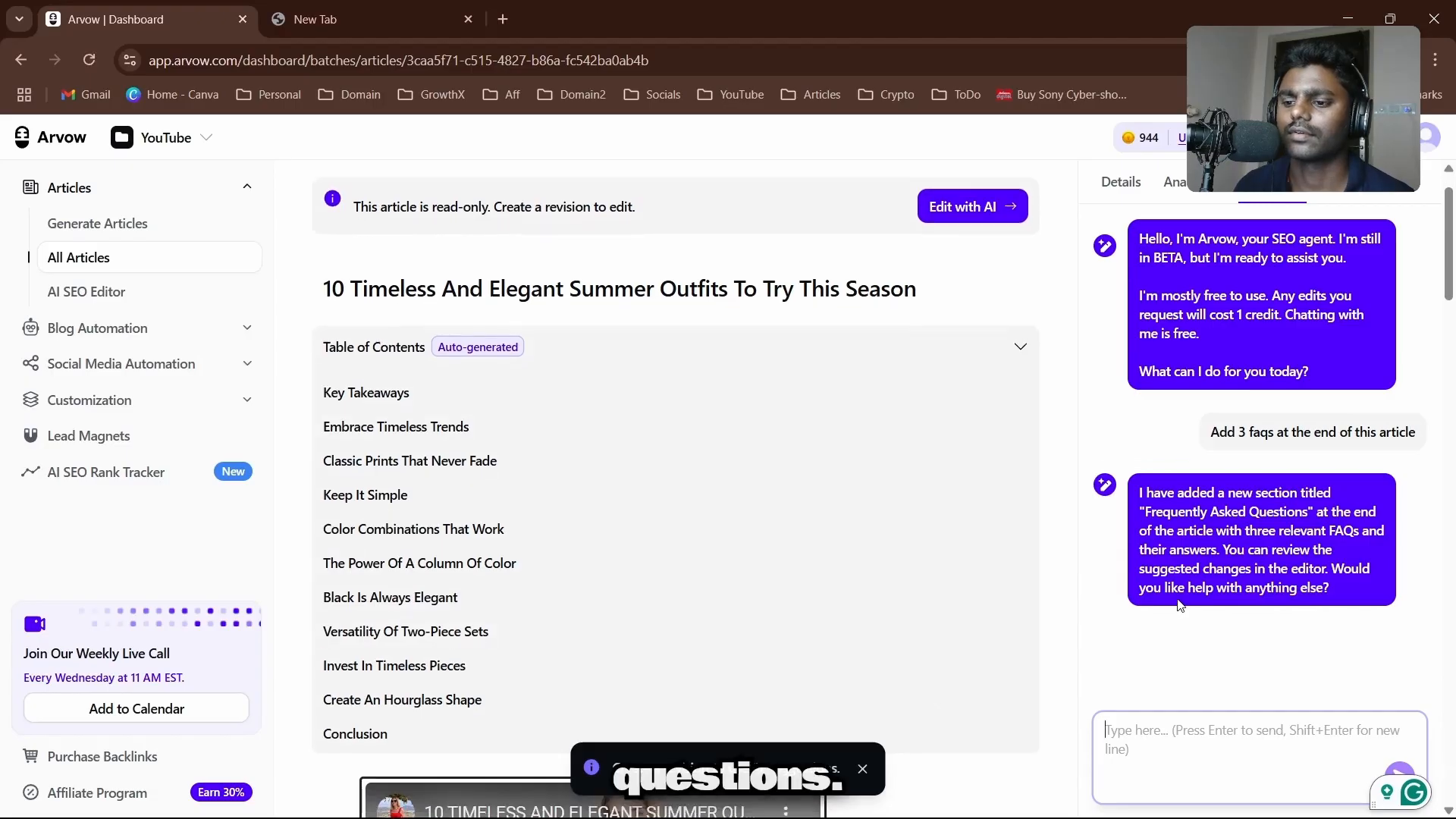
pyautogui.scroll(-20, 627, 585)
pyautogui.scroll(5, 627, 582)
pyautogui.scroll(-5, 675, 591)
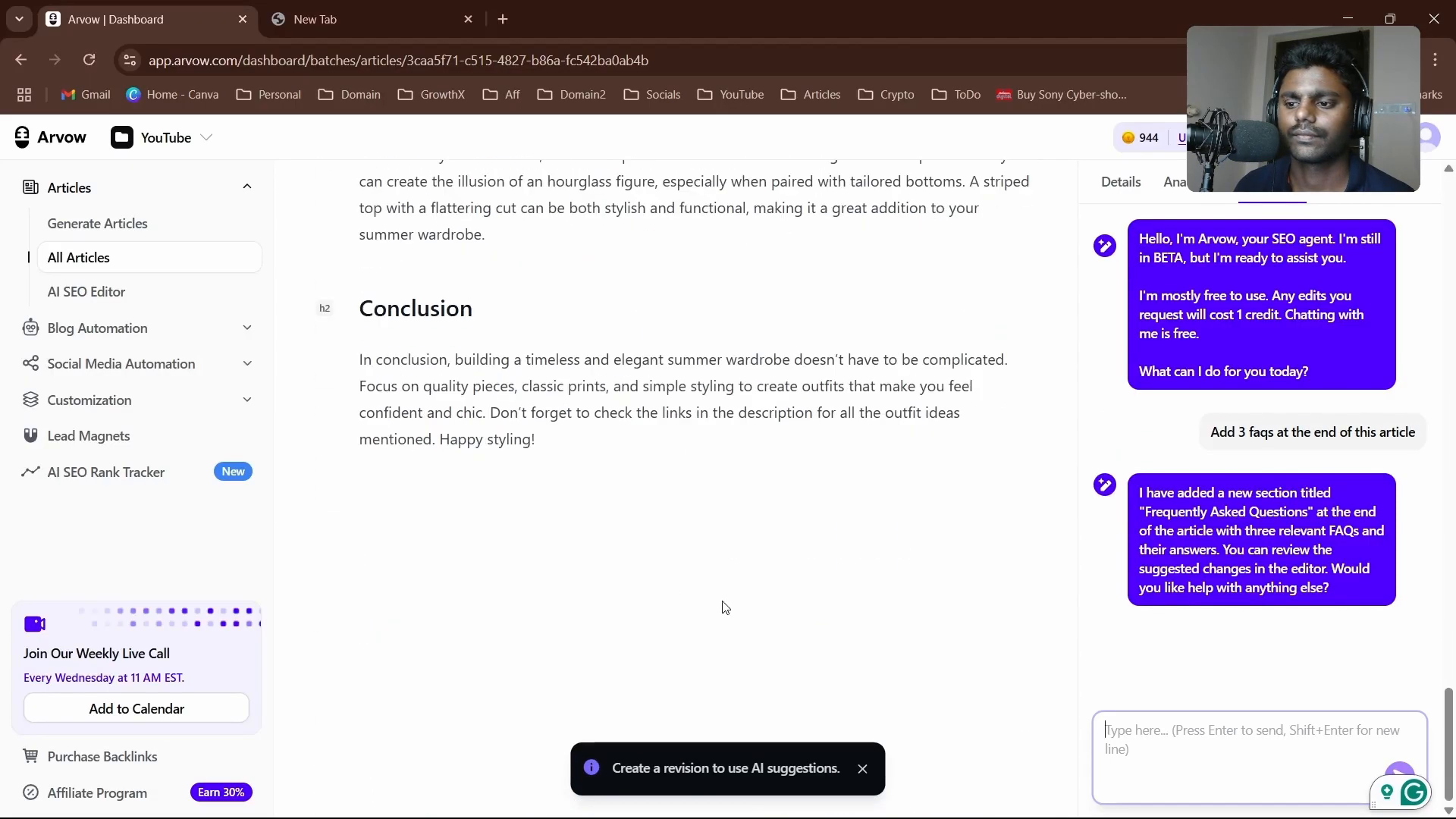
pyautogui.click(721, 604)
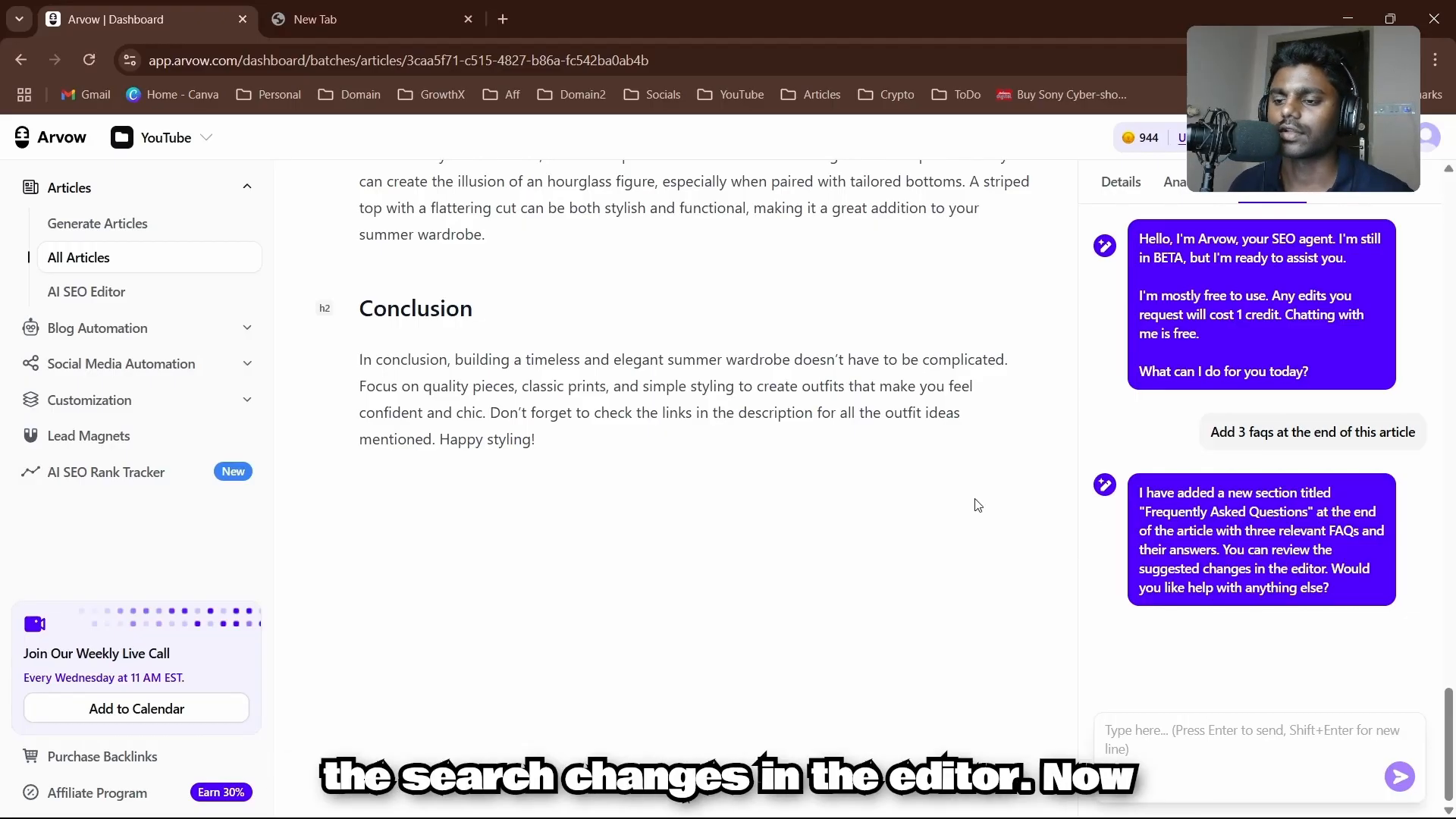
pyautogui.scroll(20, 720, 459)
pyautogui.scroll(-20, 723, 452)
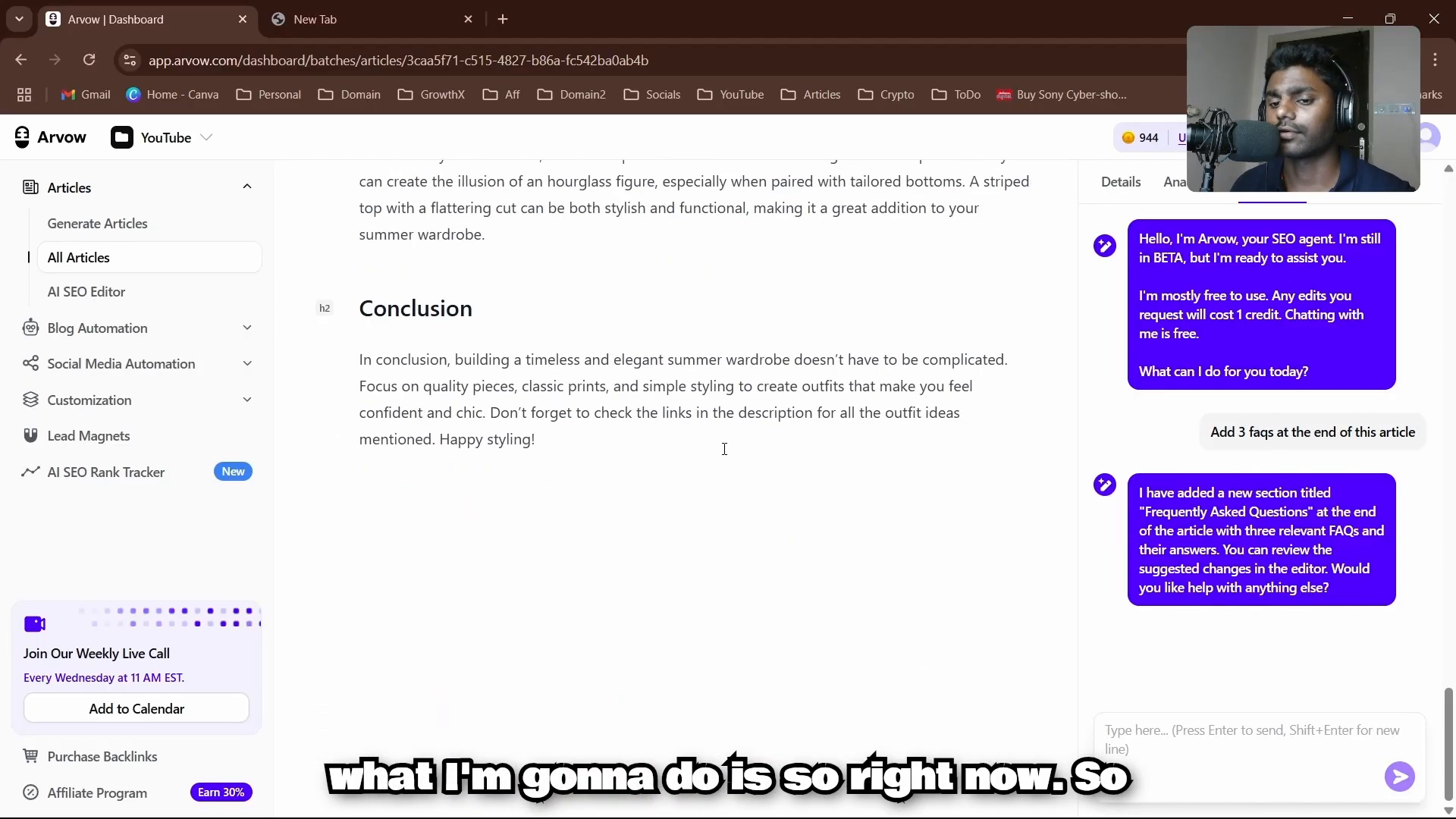
# Step: Create an editable AI revision of the summer outfits article and check its end for an FAQ section
pyautogui.scroll(15, 726, 455)
pyautogui.scroll(10, 728, 451)
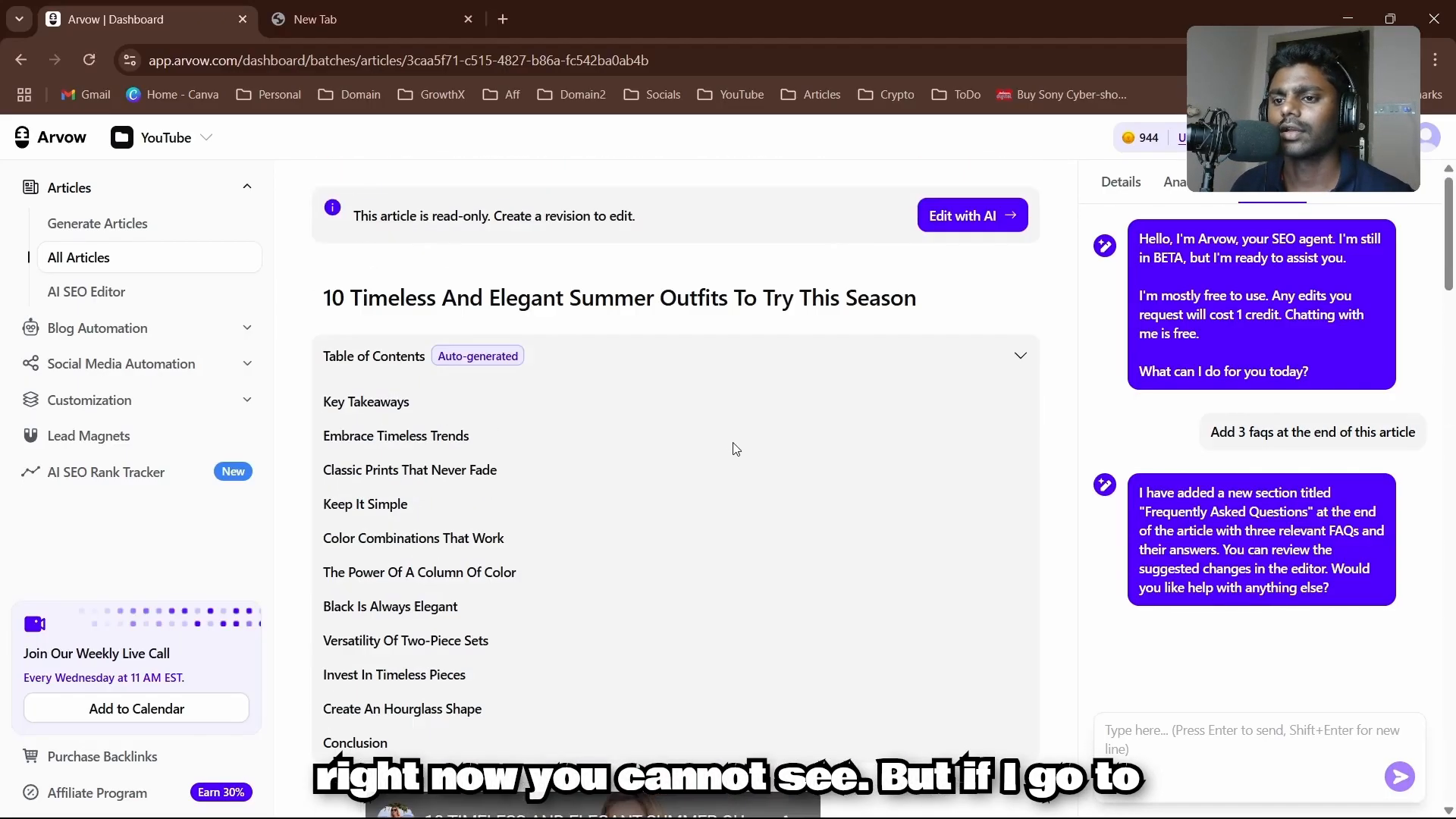
pyautogui.click(969, 216)
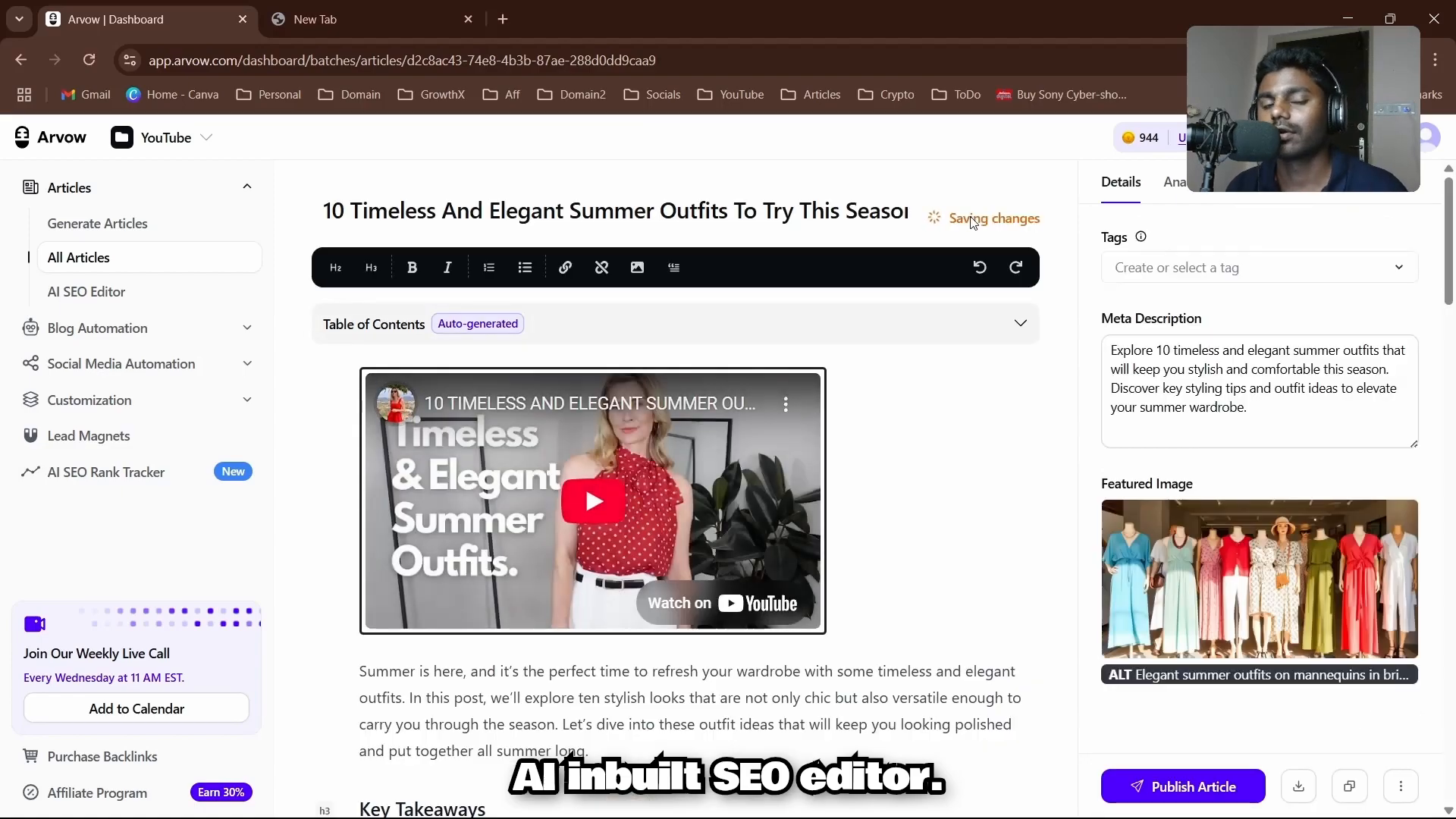
pyautogui.scroll(-10, 806, 472)
pyautogui.scroll(-20, 806, 472)
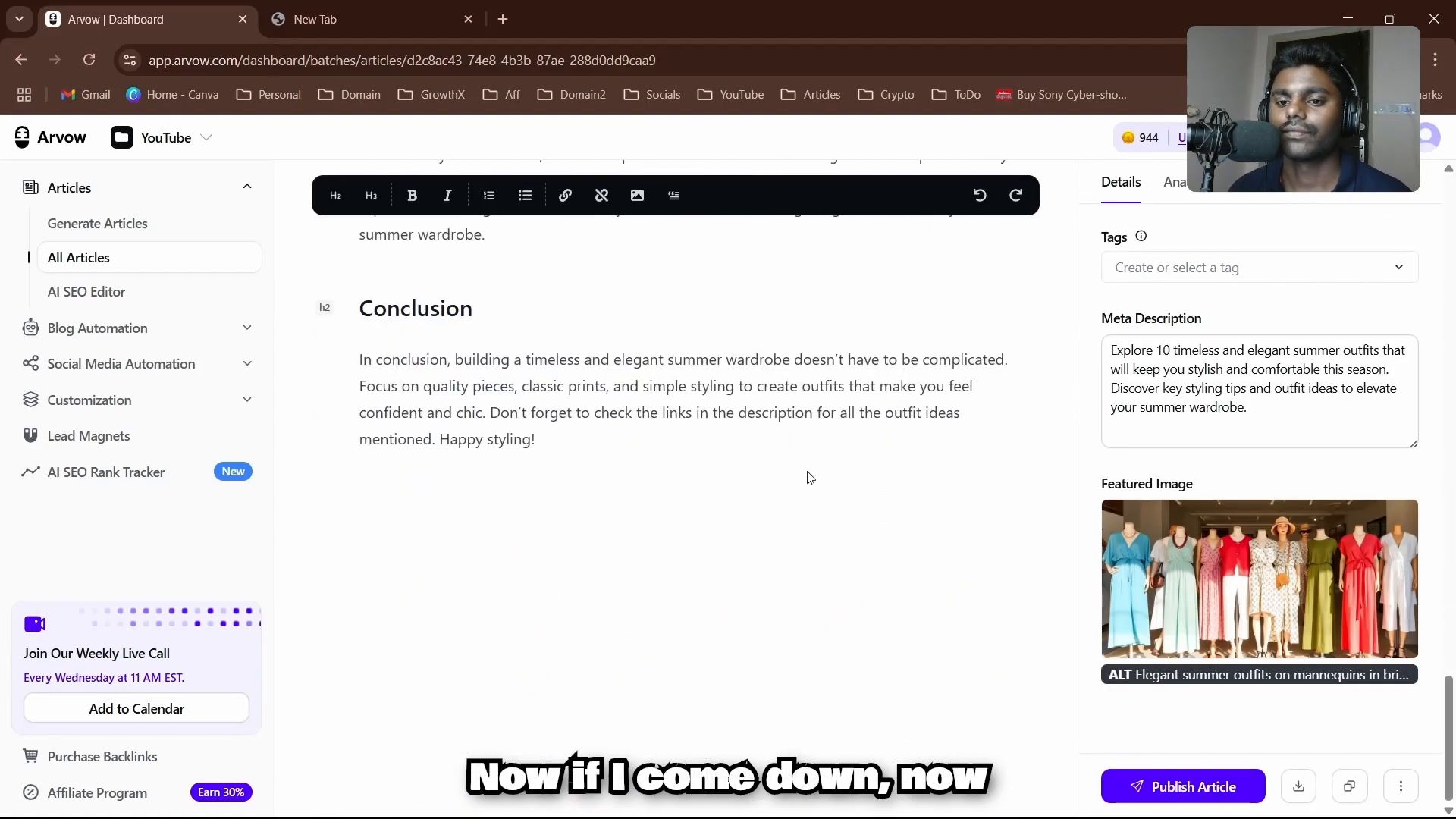
pyautogui.scroll(20, 807, 474)
pyautogui.scroll(-10, 809, 477)
pyautogui.scroll(7, 808, 476)
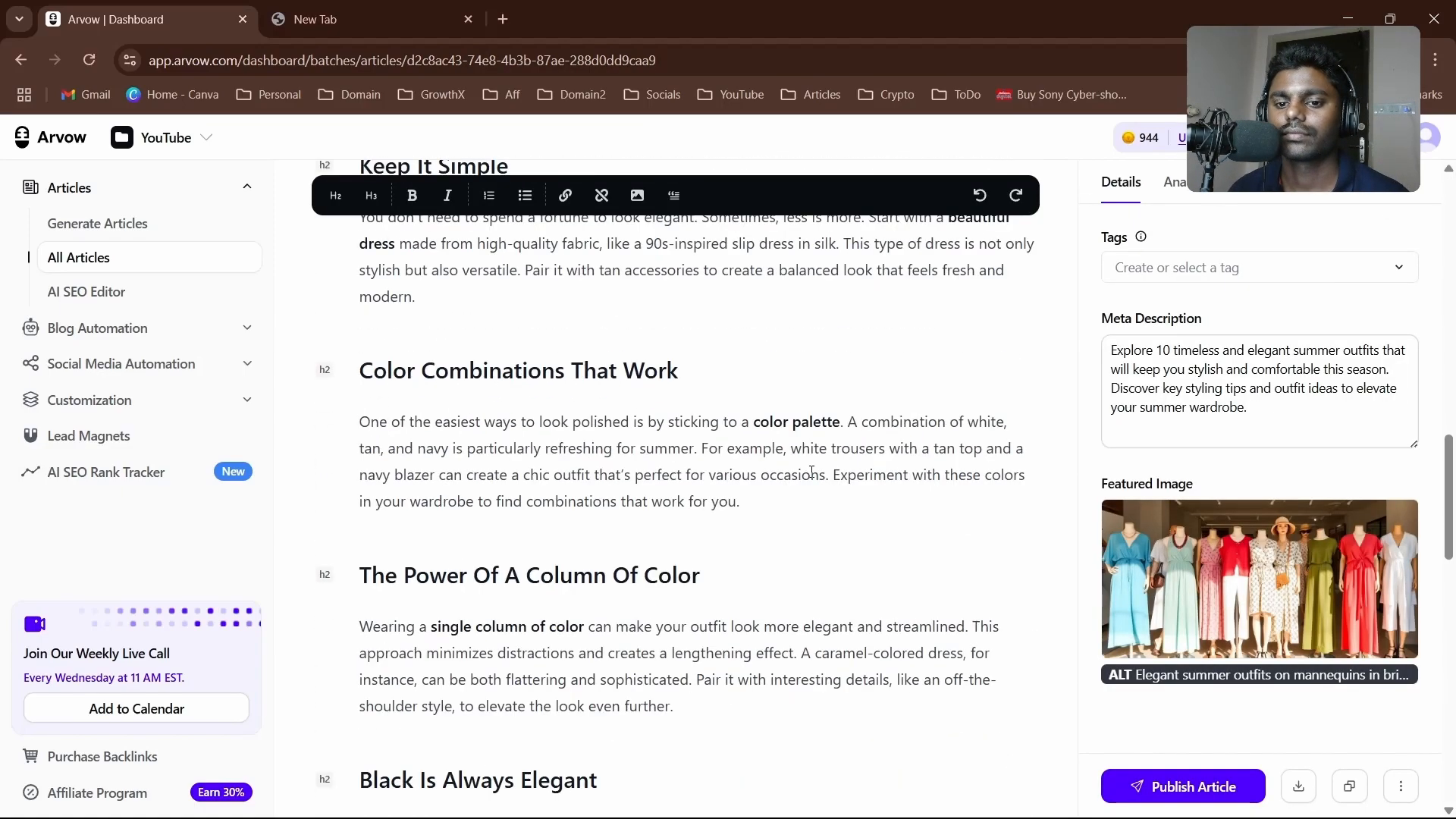
pyautogui.scroll(-17, 810, 474)
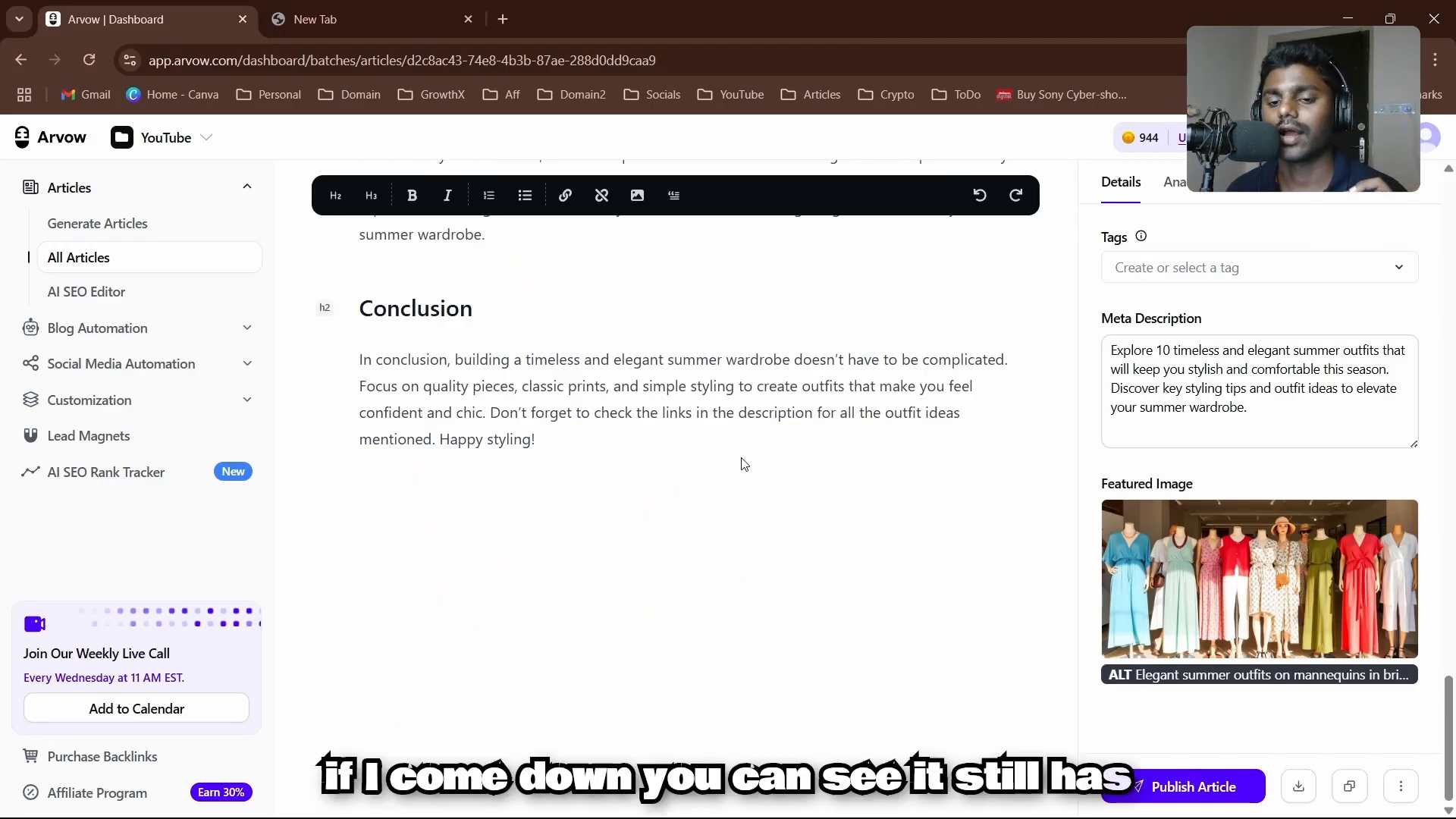
# Step: Ask the AI assistant within the revision to "add 3 faqs related to this article"
pyautogui.click(1254, 198)
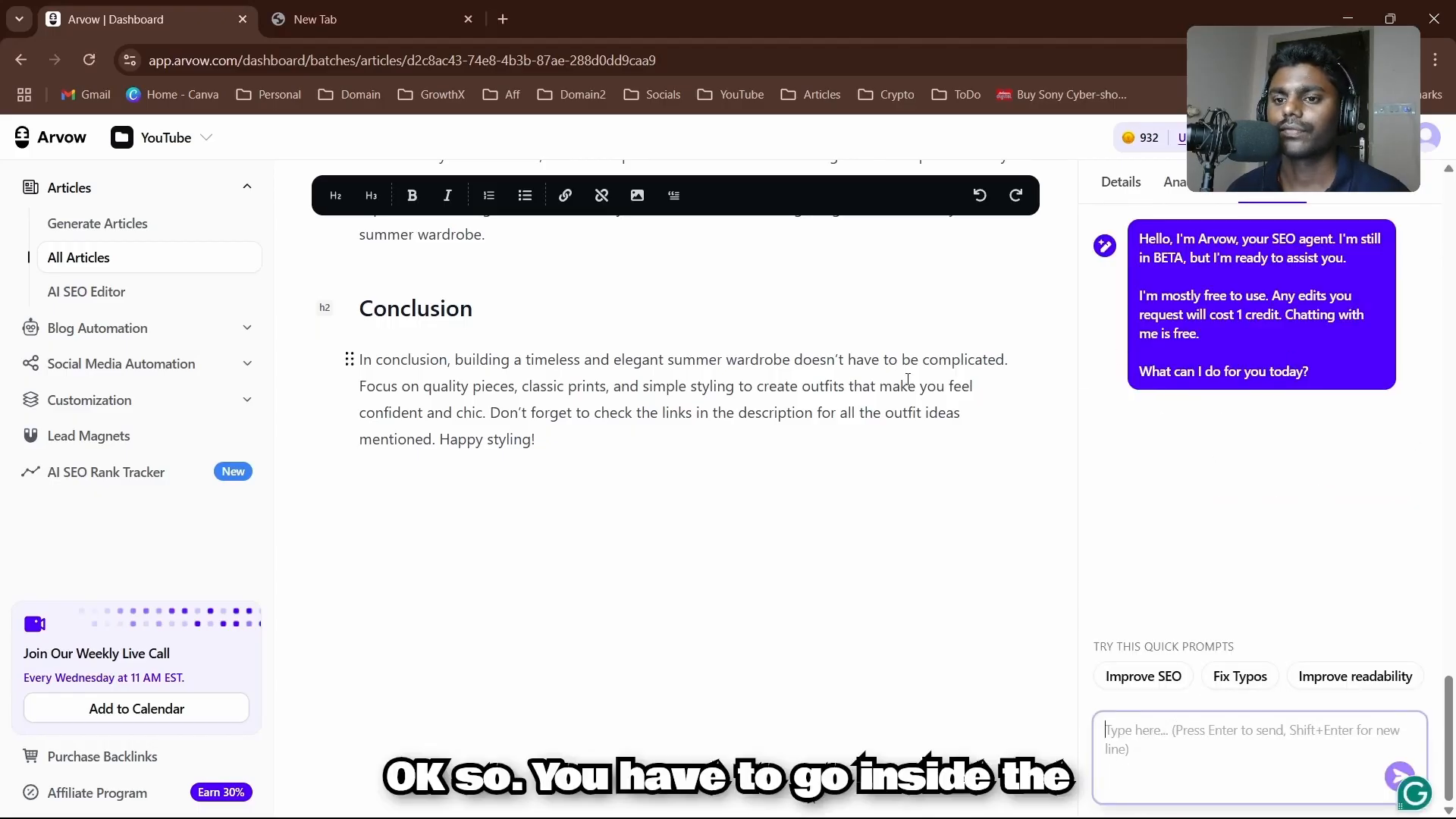
pyautogui.scroll(15, 905, 379)
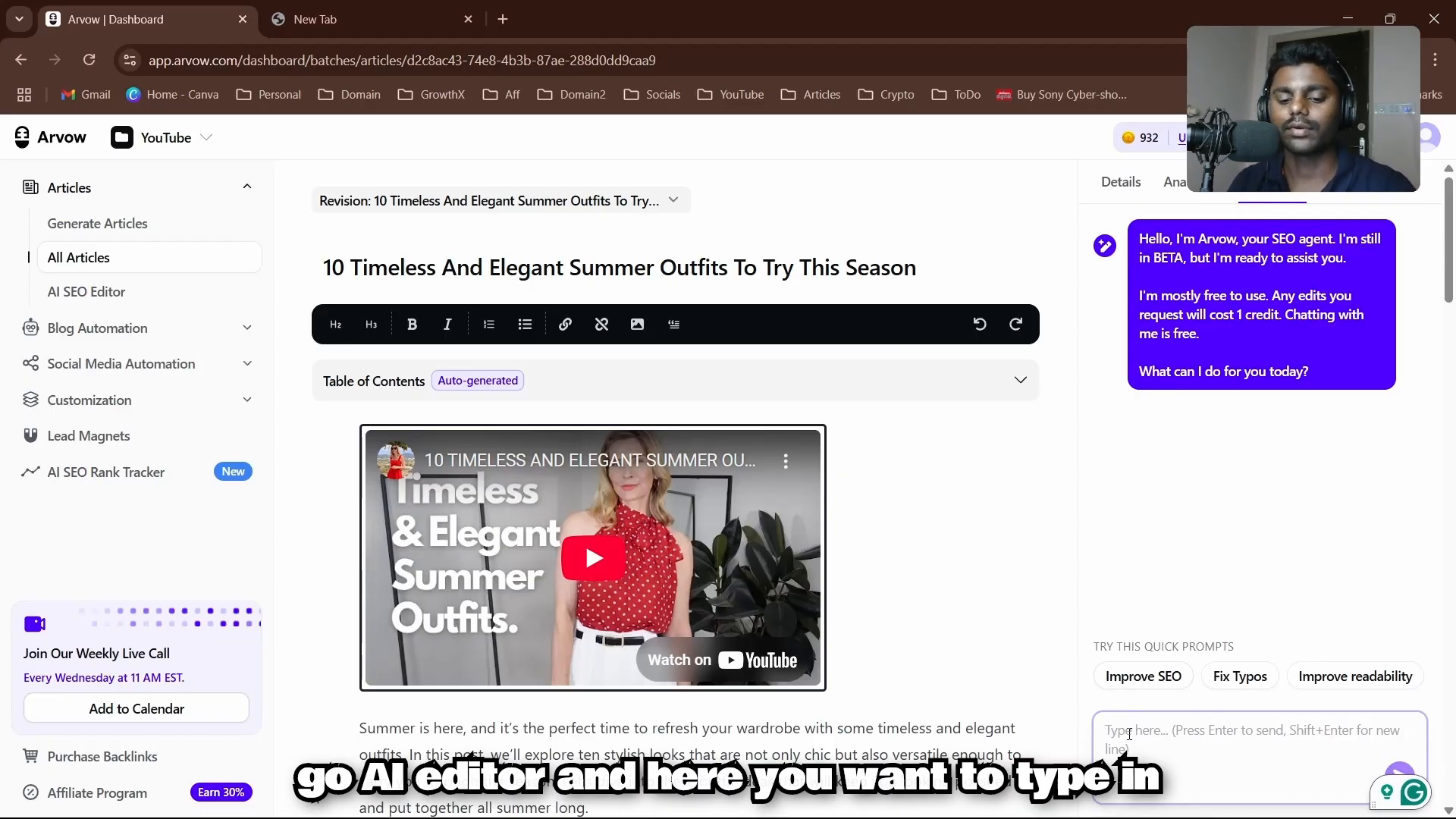
pyautogui.write('add 3 f')
pyautogui.write('aqs to t')
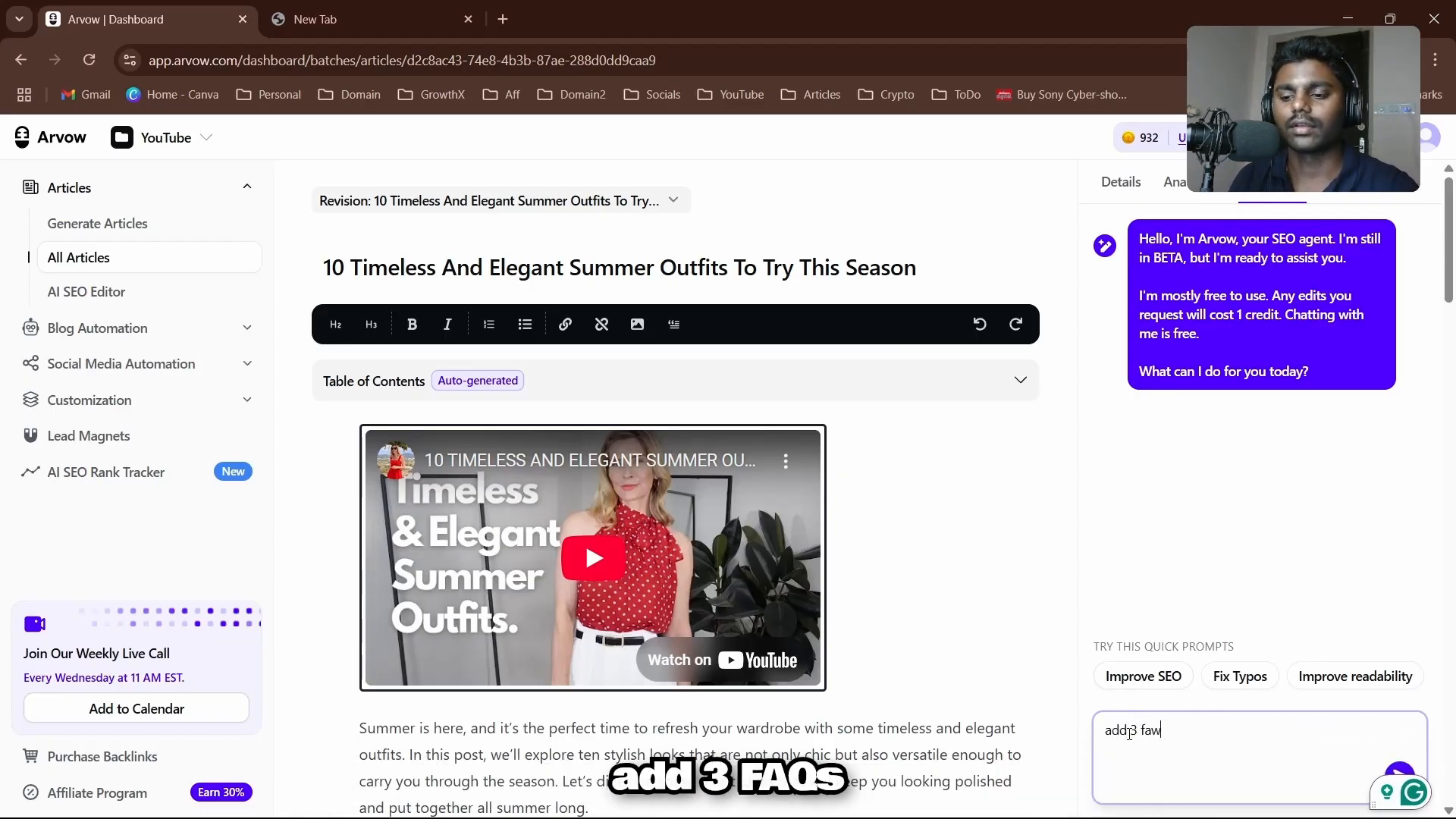
pyautogui.write('his article')
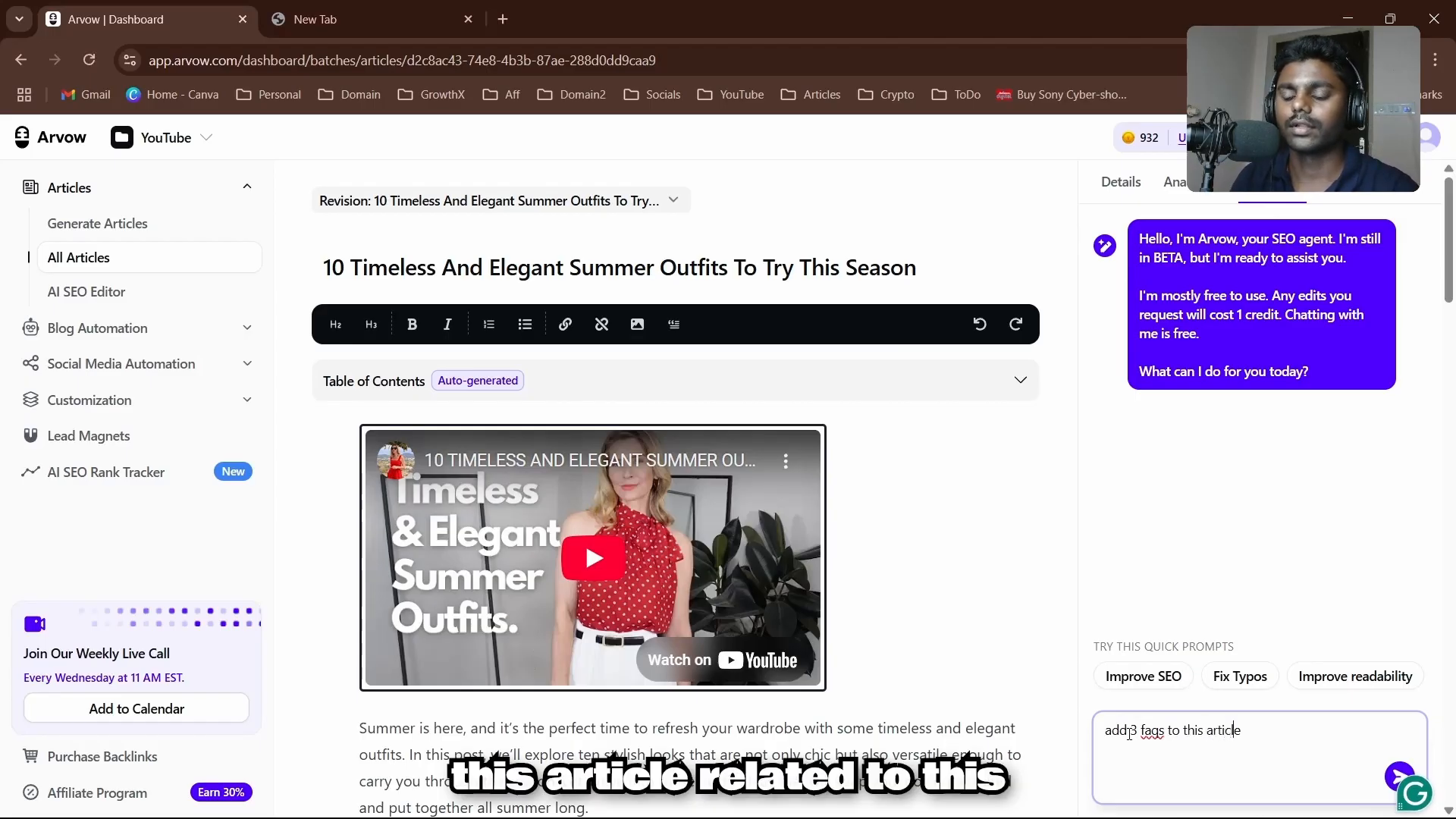
pyautogui.hotkey('ctrl', 'Left')
pyautogui.hotkey('ctrl', 'Left')
pyautogui.hotkey('ctrl', 'Left')
pyautogui.write('rela')
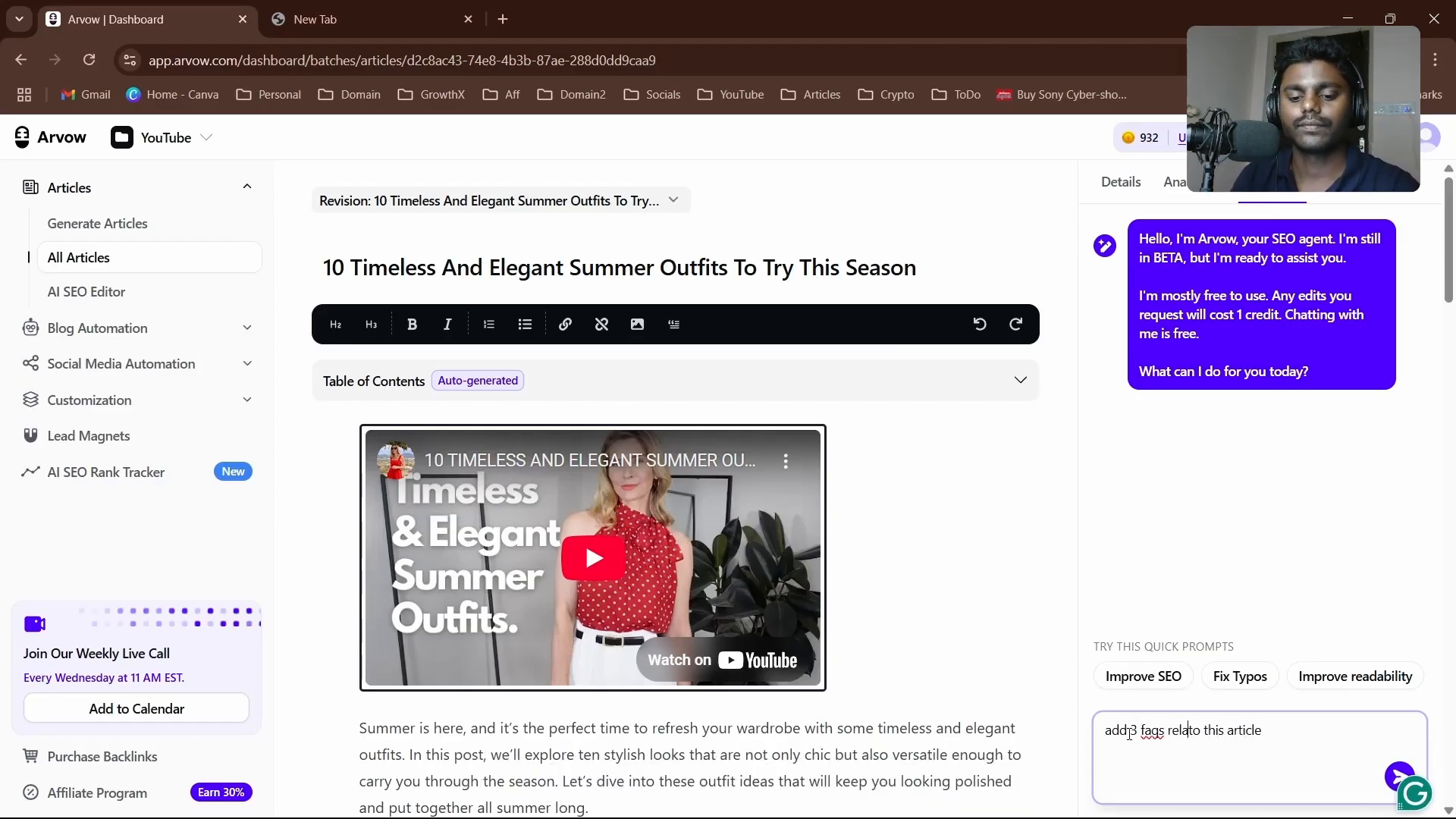
pyautogui.write('ted t')
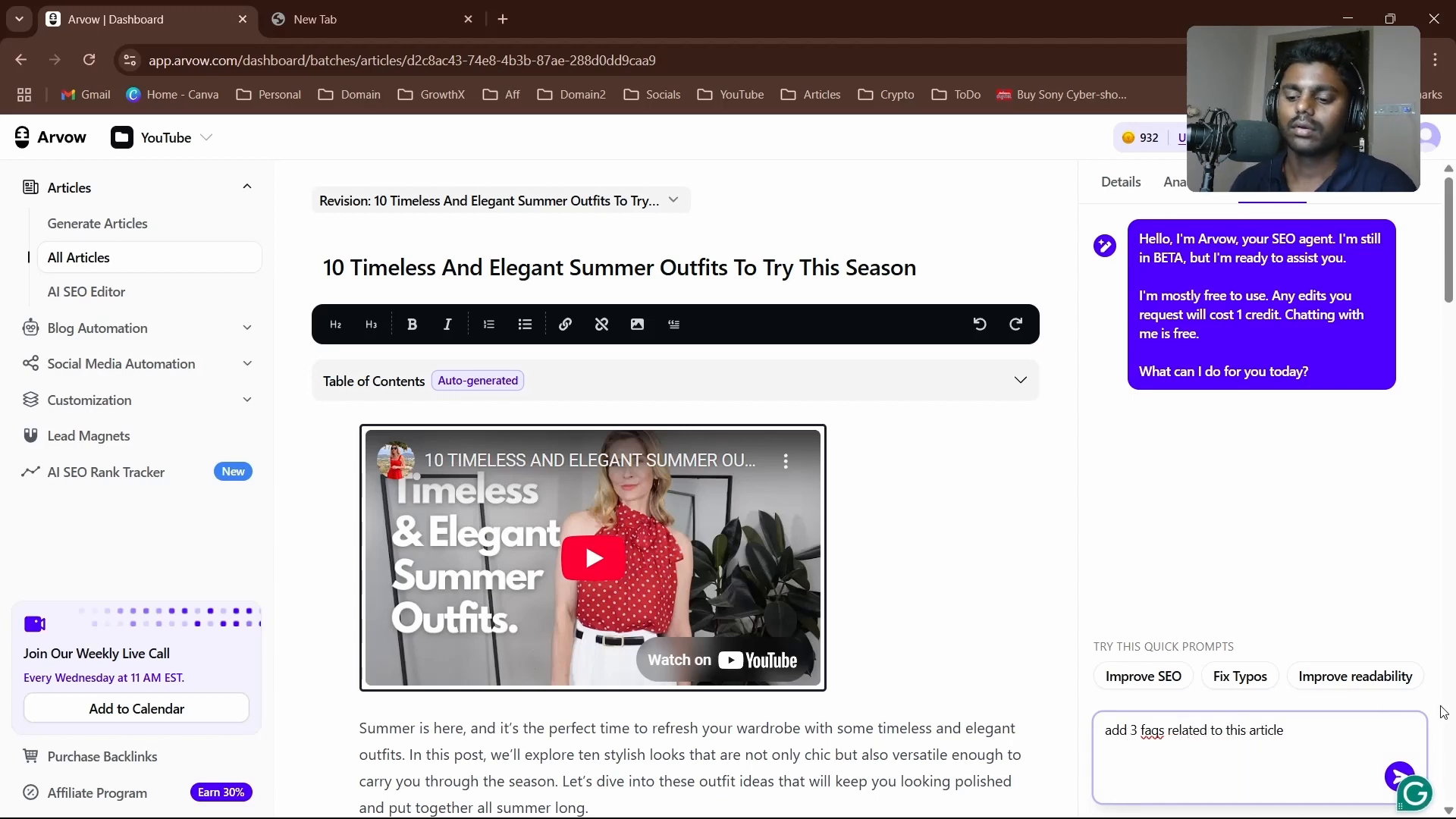
pyautogui.press('Return')
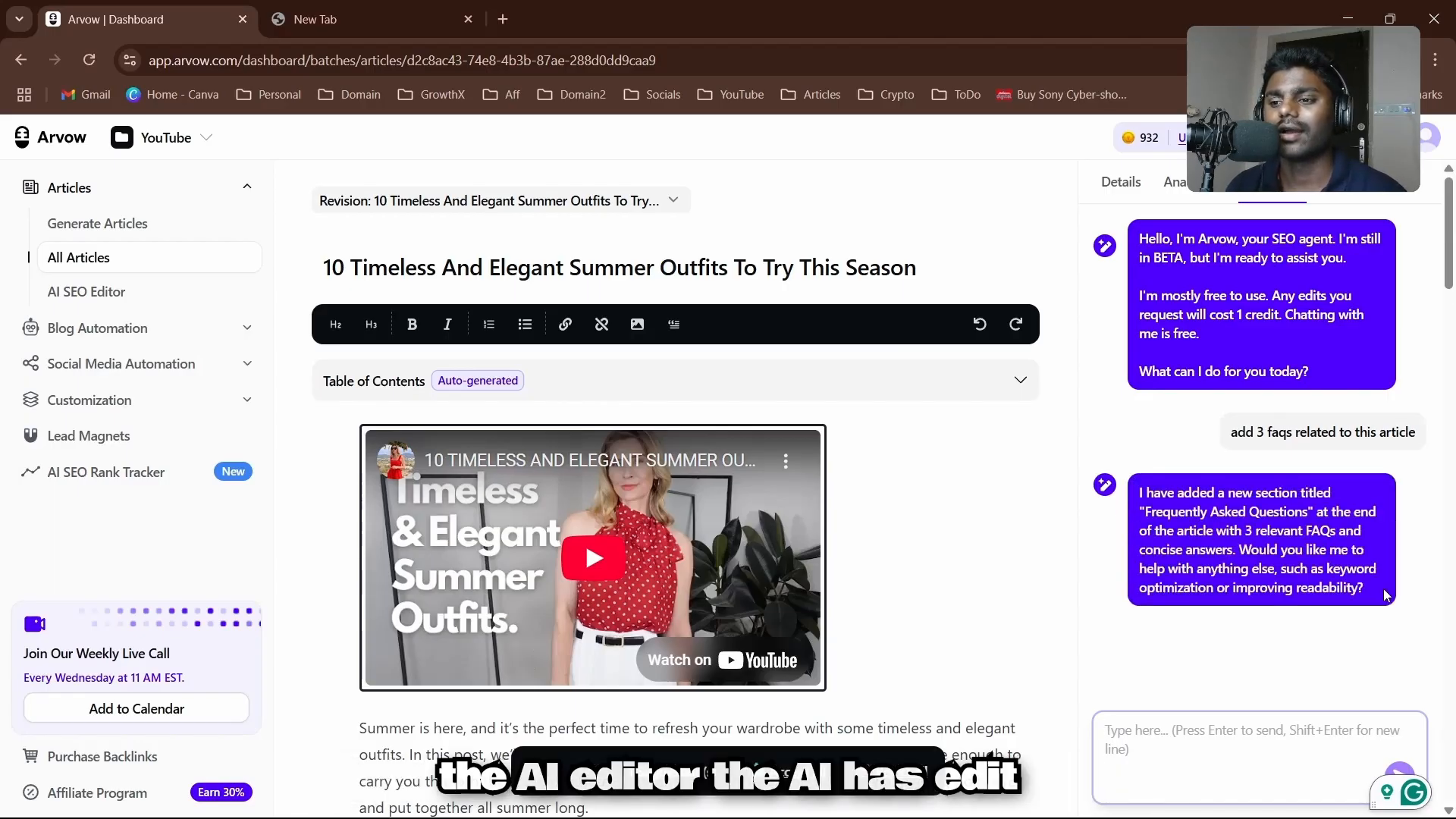
# Step: Review the suggested Frequently Asked Questions after the conclusion and look back through the article to its introduction
pyautogui.scroll(-10, 762, 476)
pyautogui.scroll(-8, 762, 476)
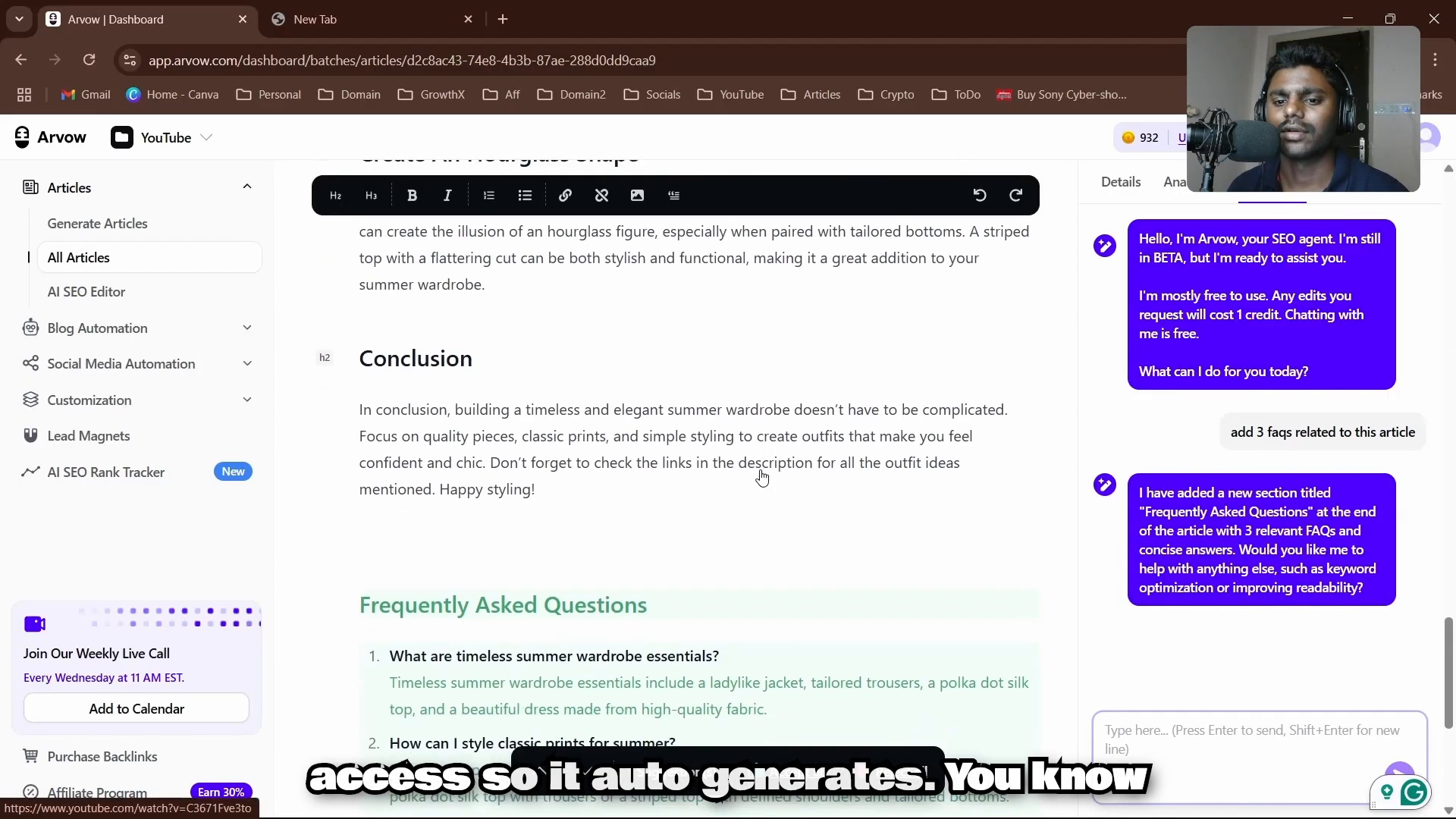
pyautogui.scroll(3, 576, 455)
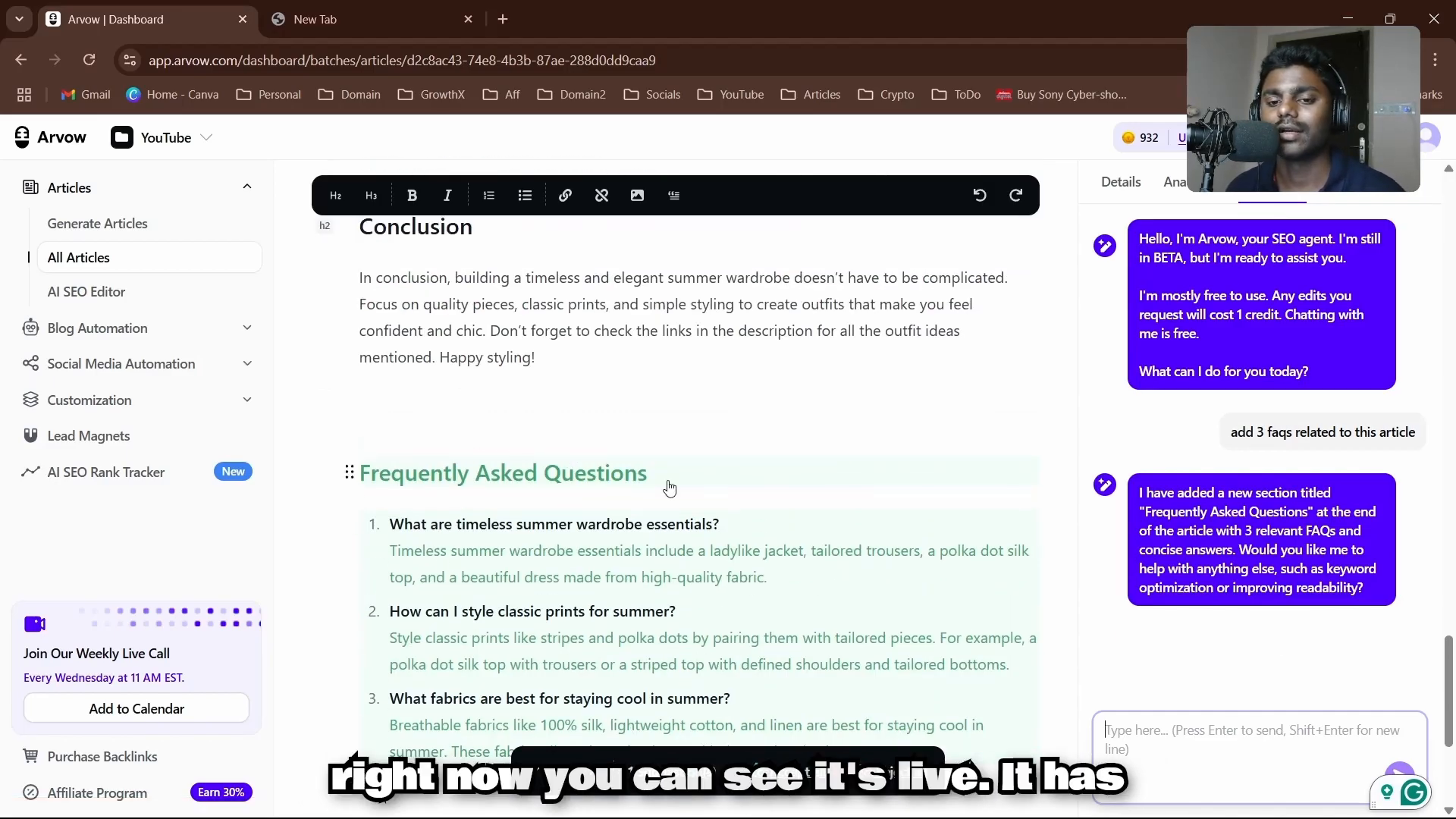
pyautogui.scroll(-4, 667, 488)
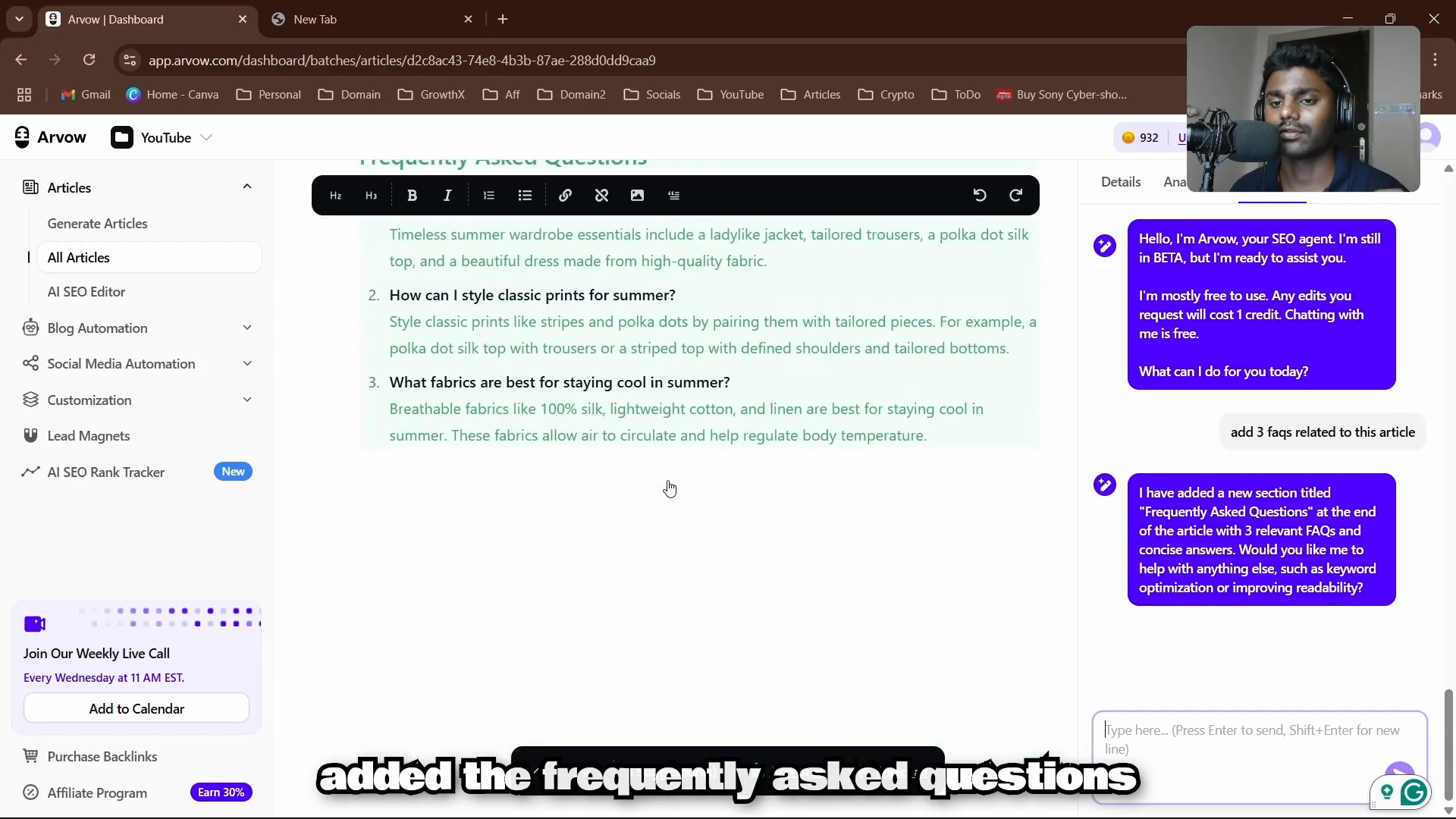
pyautogui.scroll(8, 668, 487)
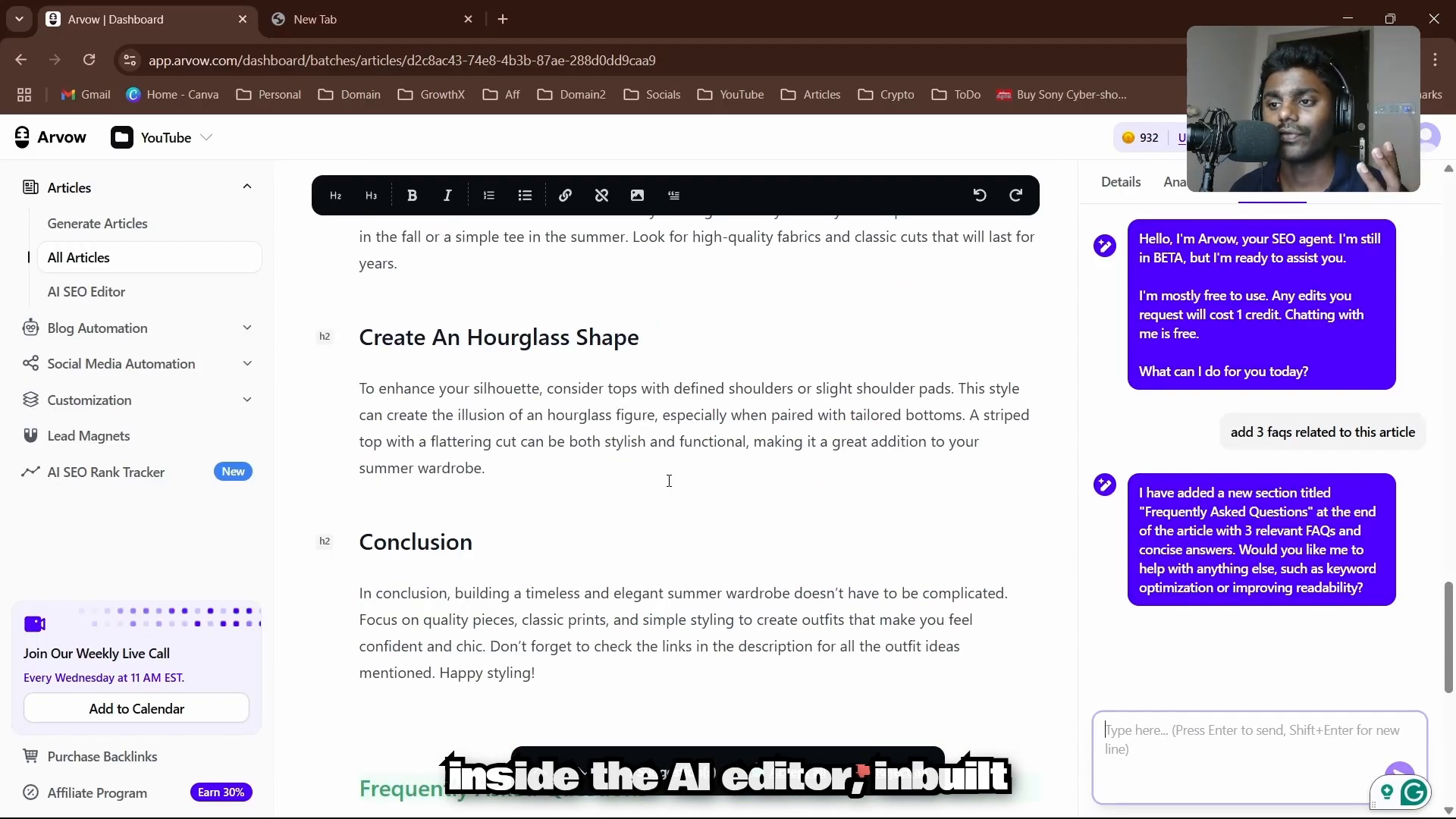
pyautogui.scroll(-8, 669, 481)
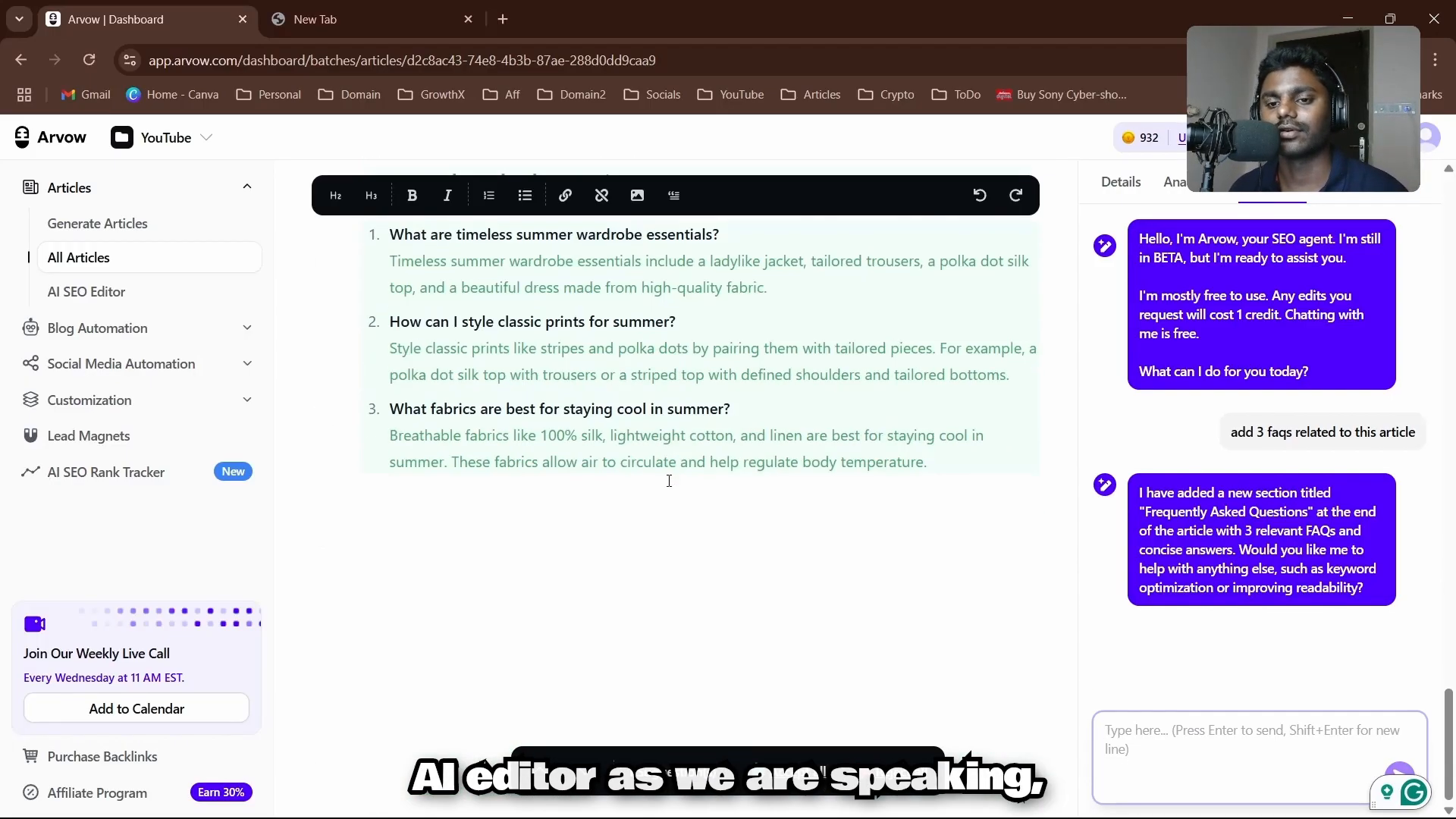
pyautogui.scroll(4, 671, 487)
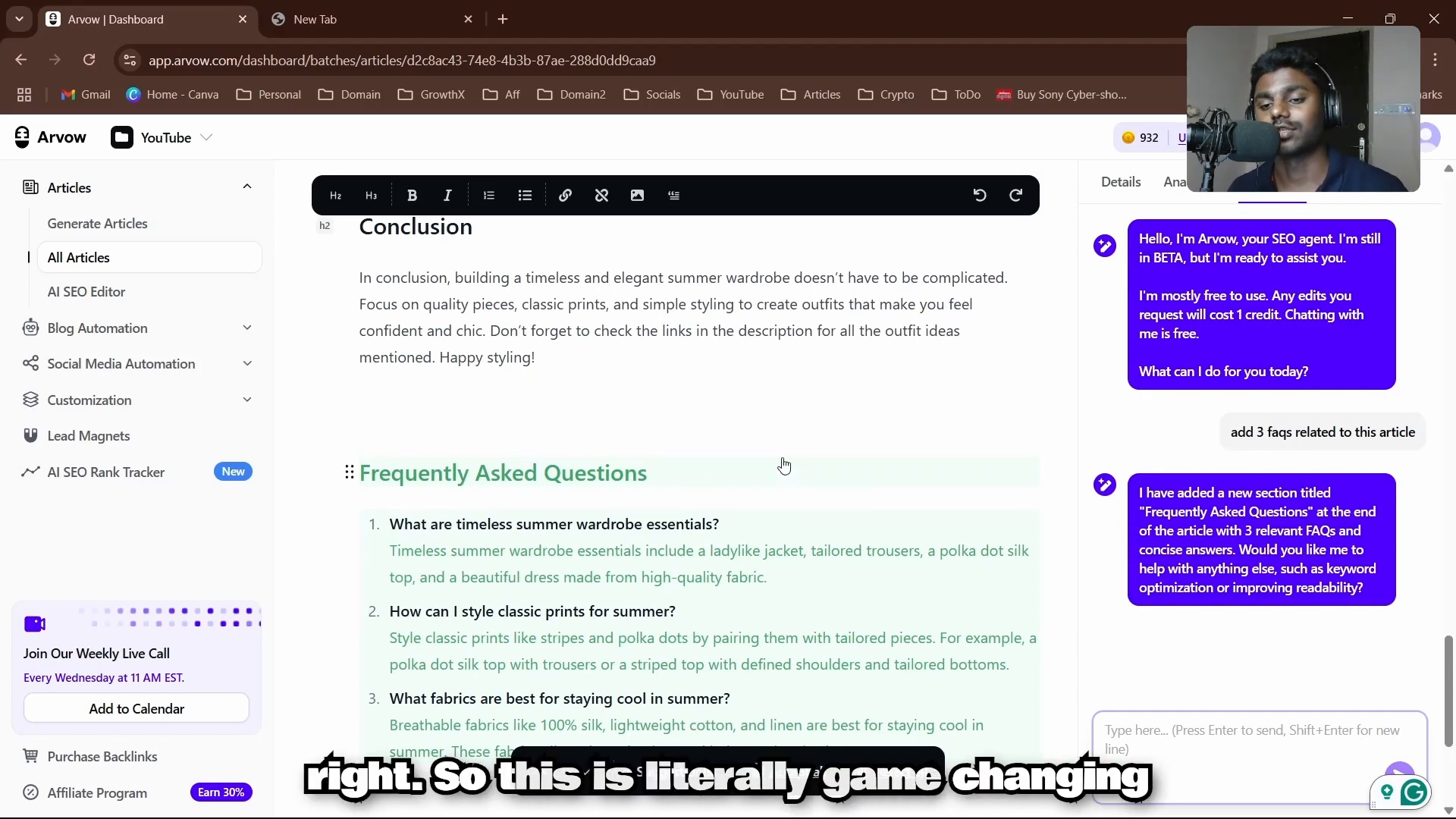
pyautogui.scroll(11, 781, 464)
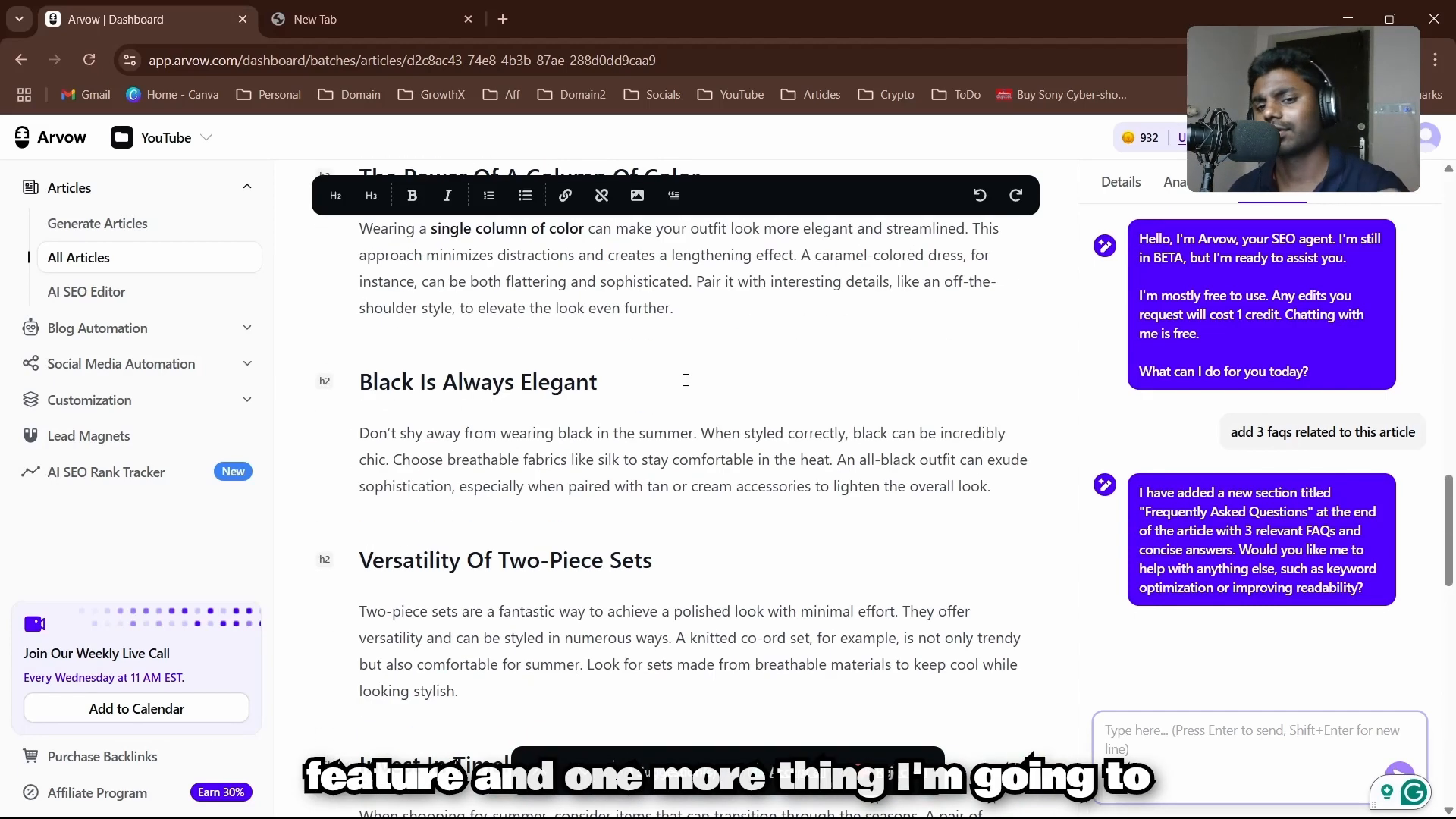
pyautogui.scroll(10, 686, 380)
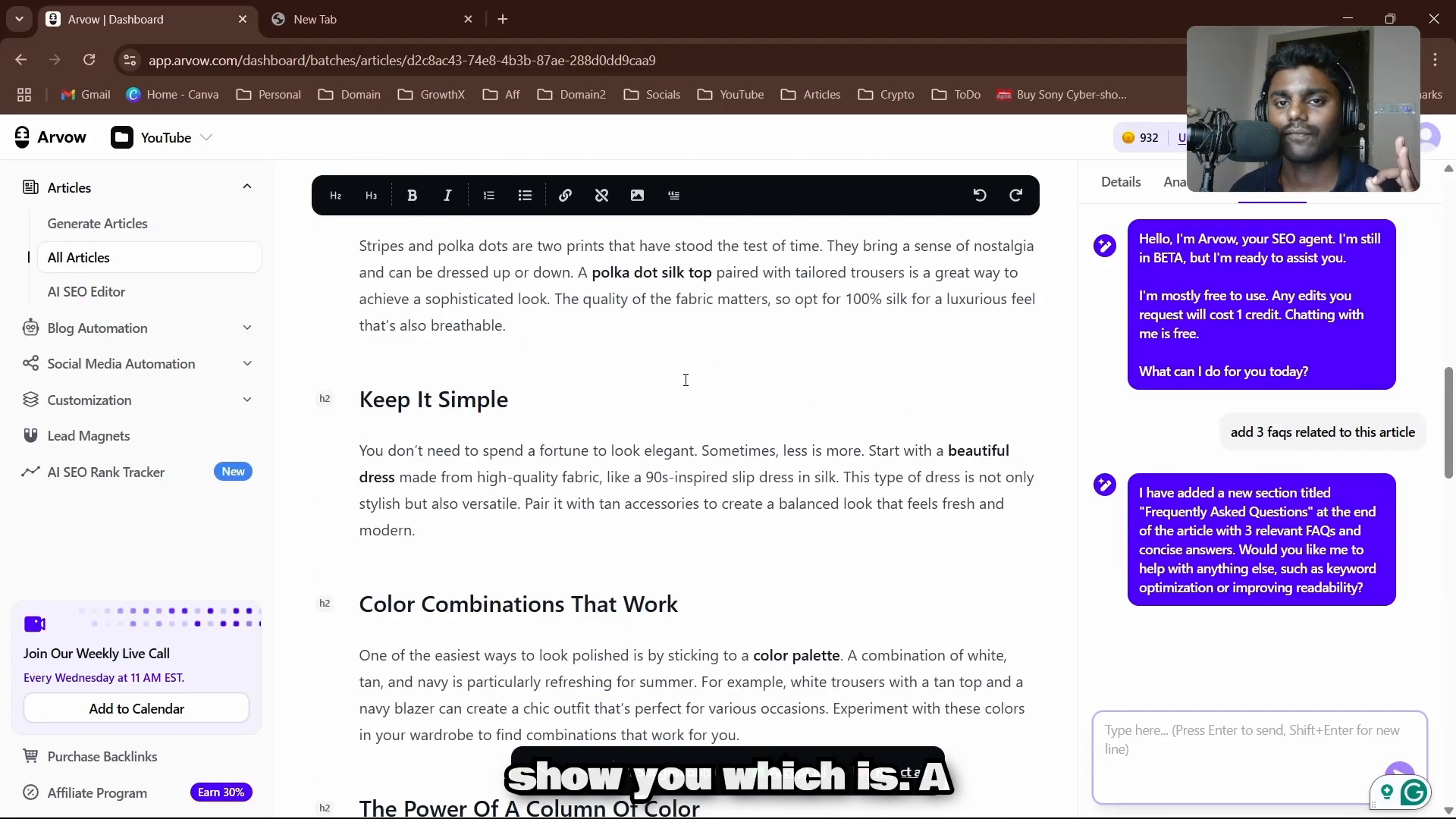
pyautogui.scroll(4, 685, 380)
pyautogui.scroll(5, 686, 379)
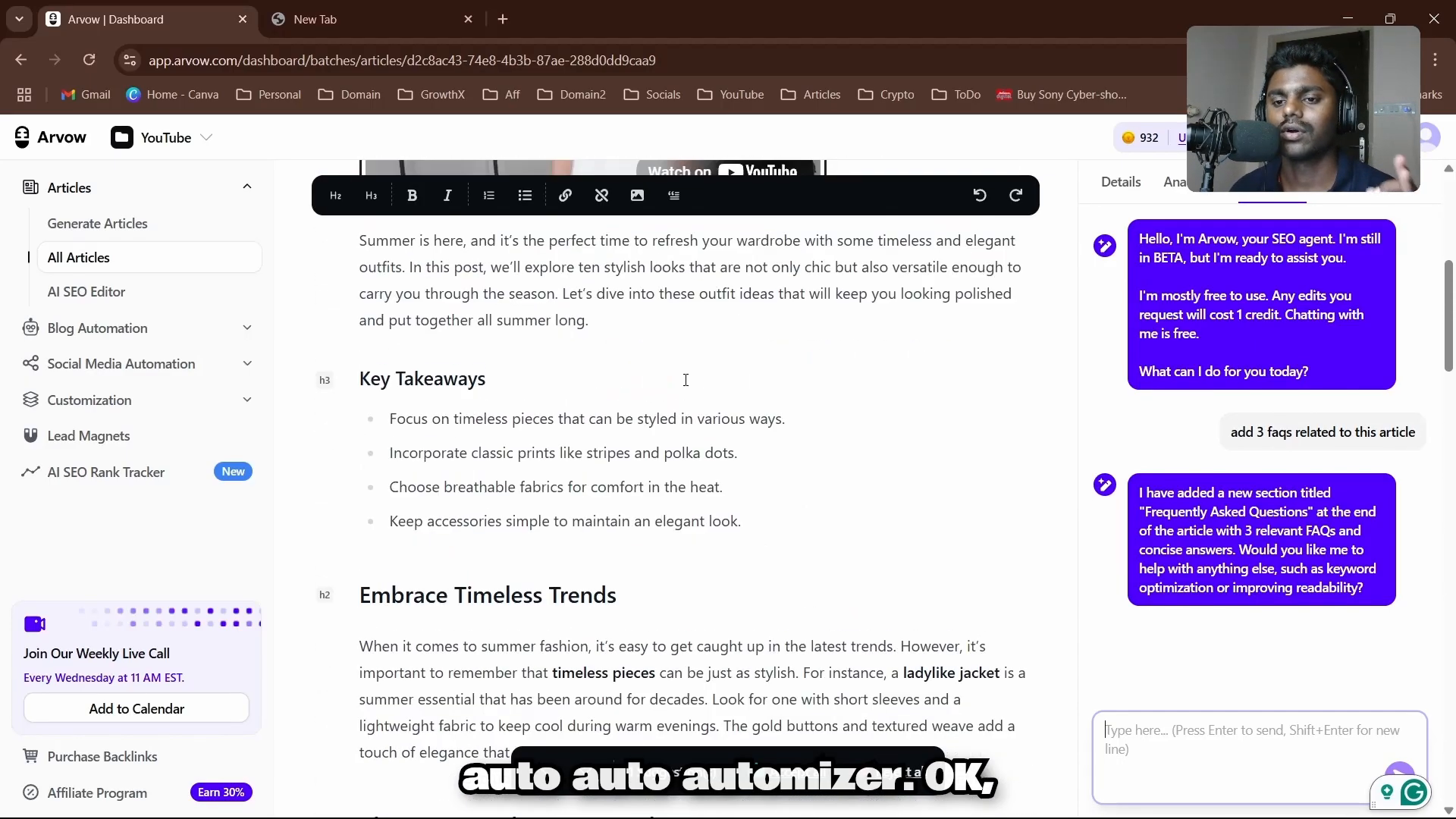
pyautogui.scroll(4, 685, 379)
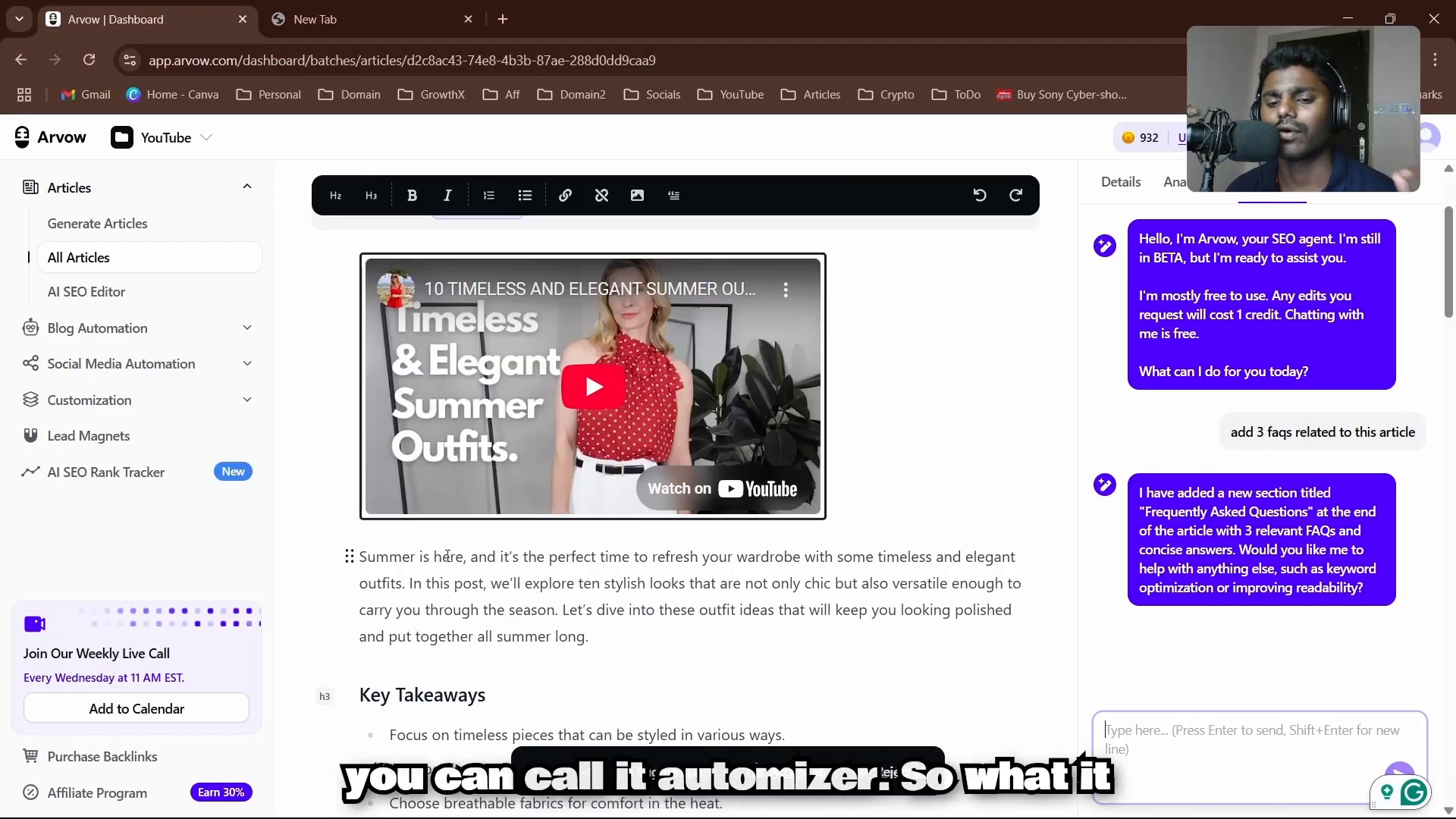
# Step: Use the AI rewrite to make the paragraph under "Embrace Timeless Trends" shorter and accept the suggested version
pyautogui.scroll(-8, 447, 555)
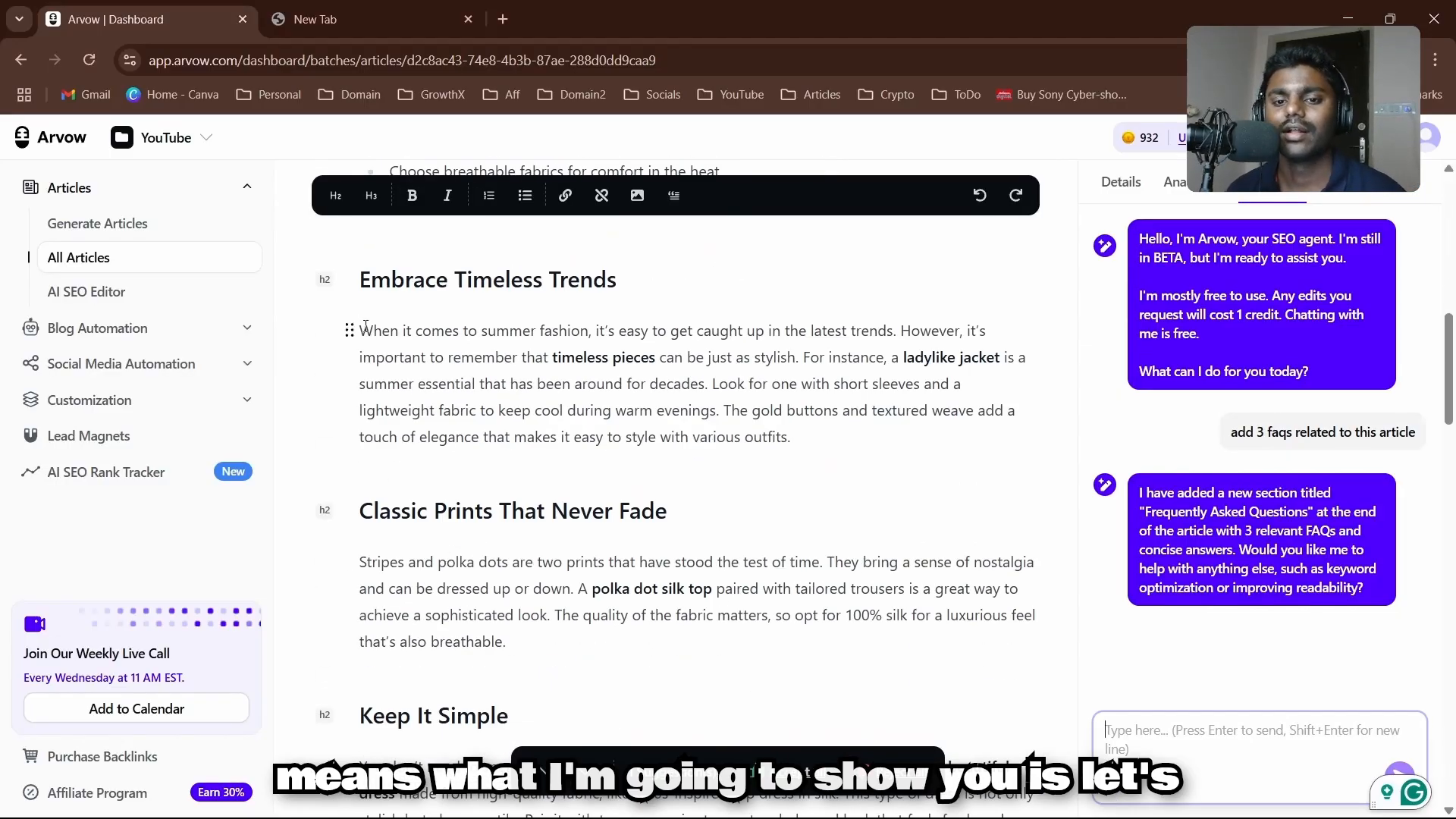
pyautogui.moveTo(363, 331); pyautogui.dragTo(798, 435)
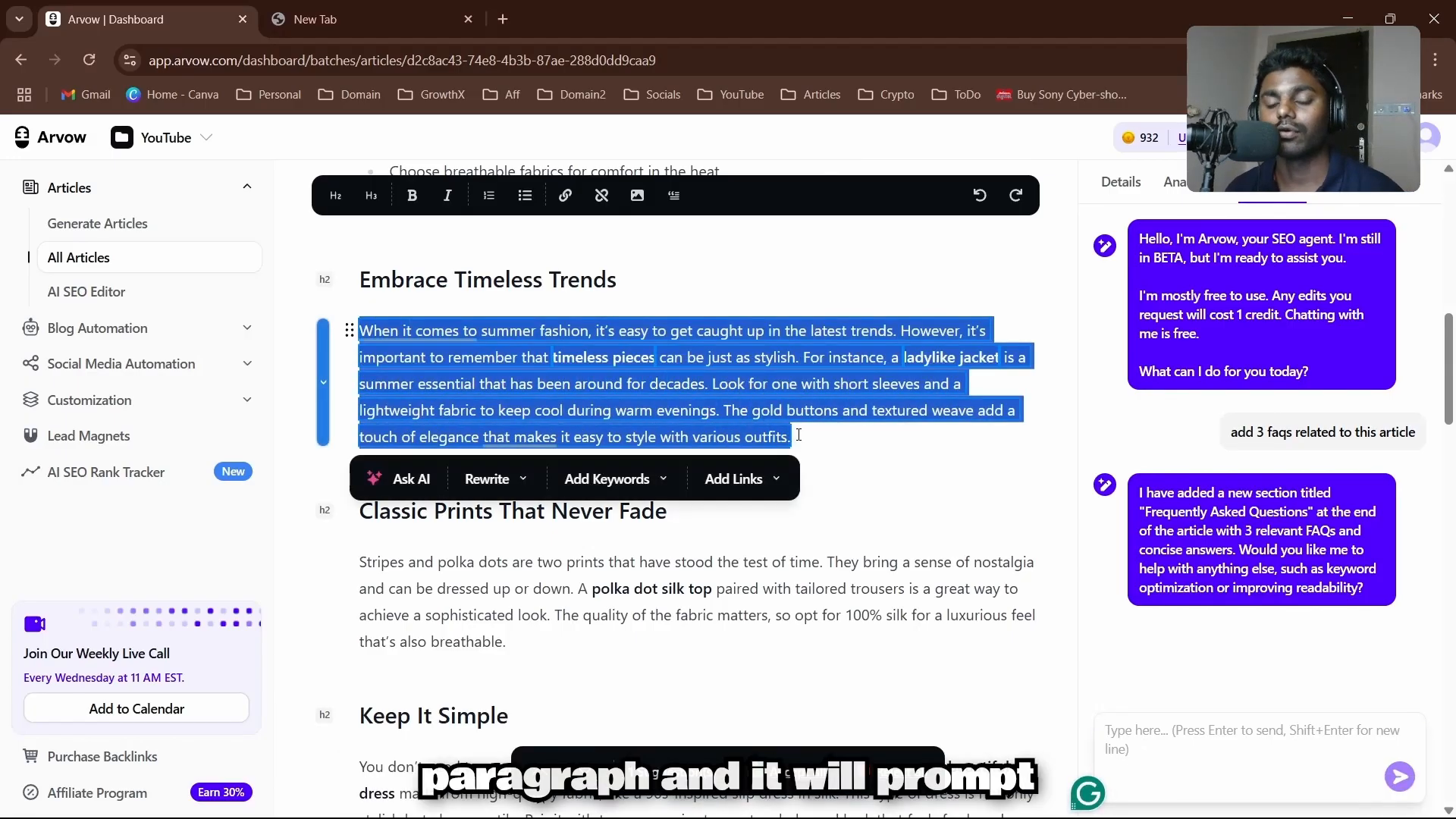
pyautogui.click(497, 483)
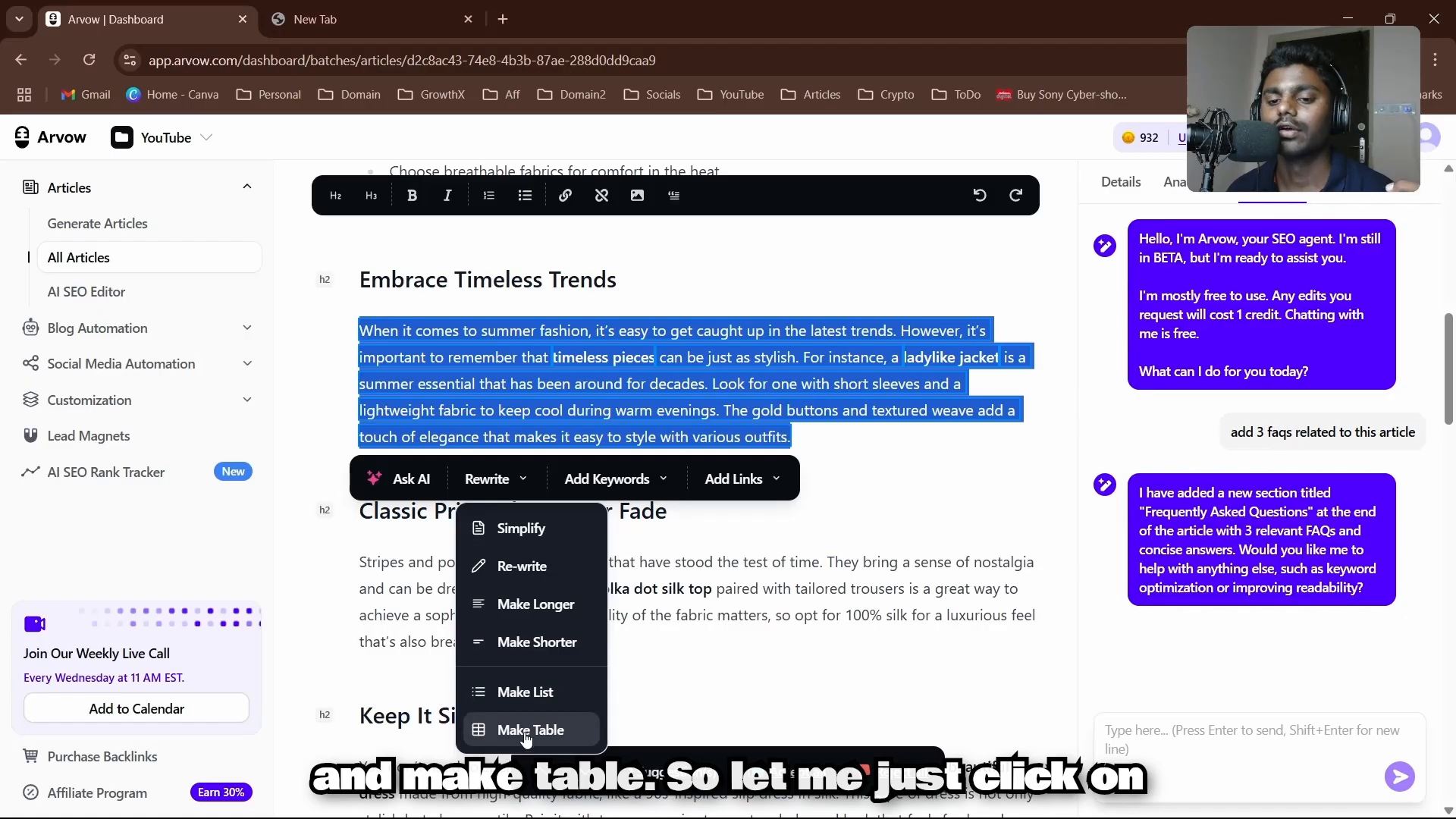
pyautogui.click(532, 650)
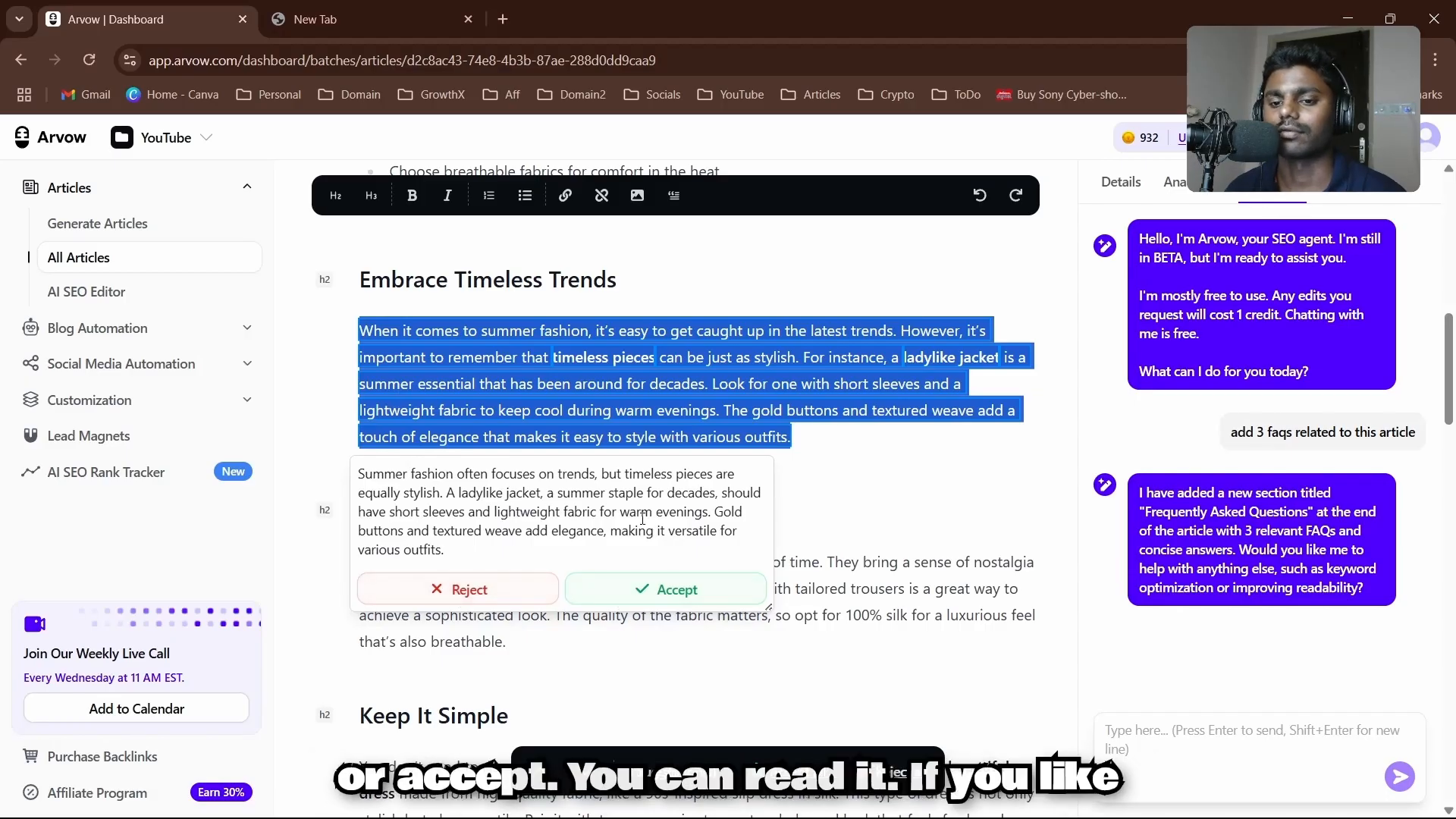
pyautogui.click(640, 595)
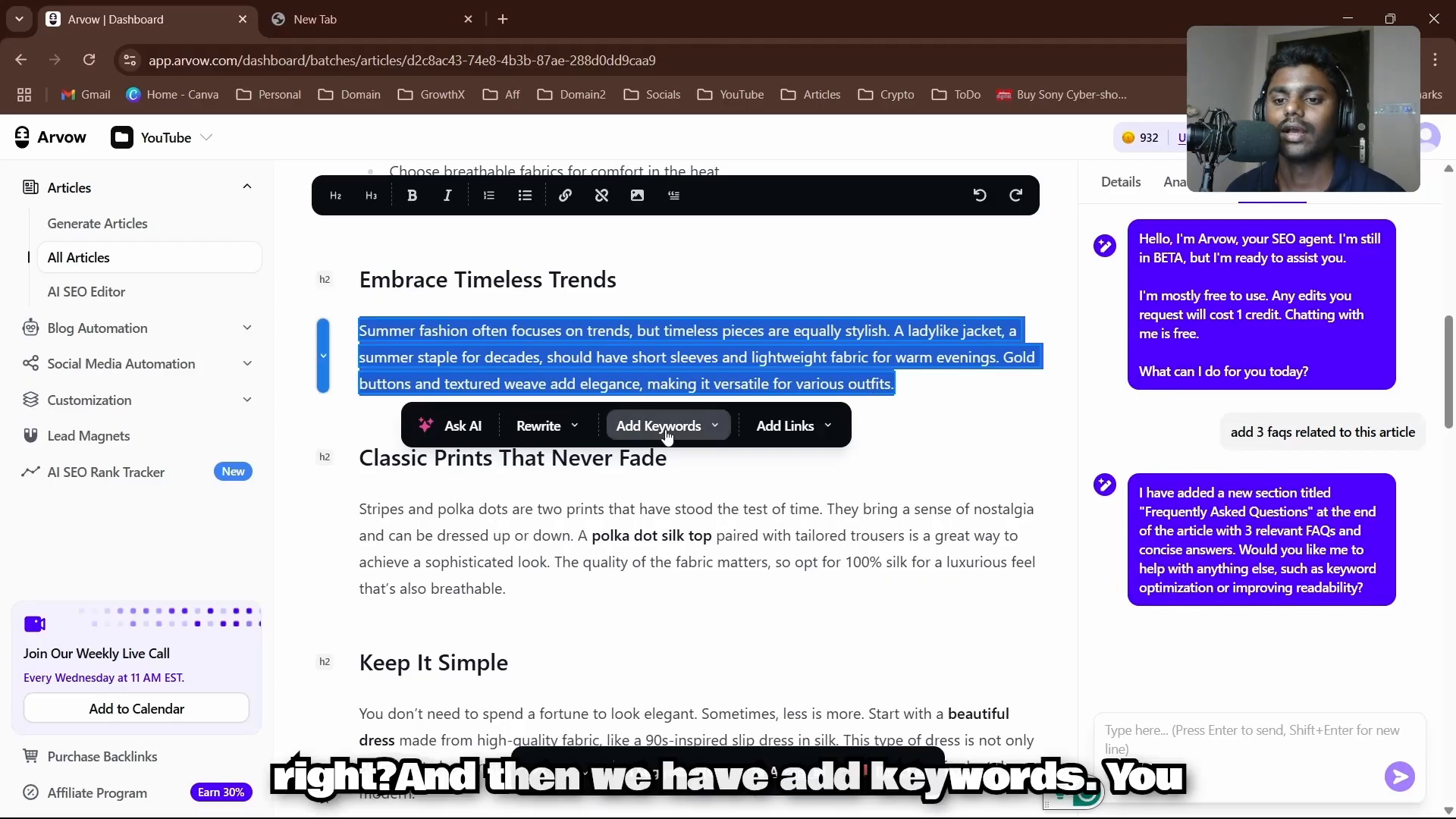
# Step: Examine the options for adding keywords and external links to the paragraph under "Embrace Timeless Trends"
pyautogui.click(666, 428)
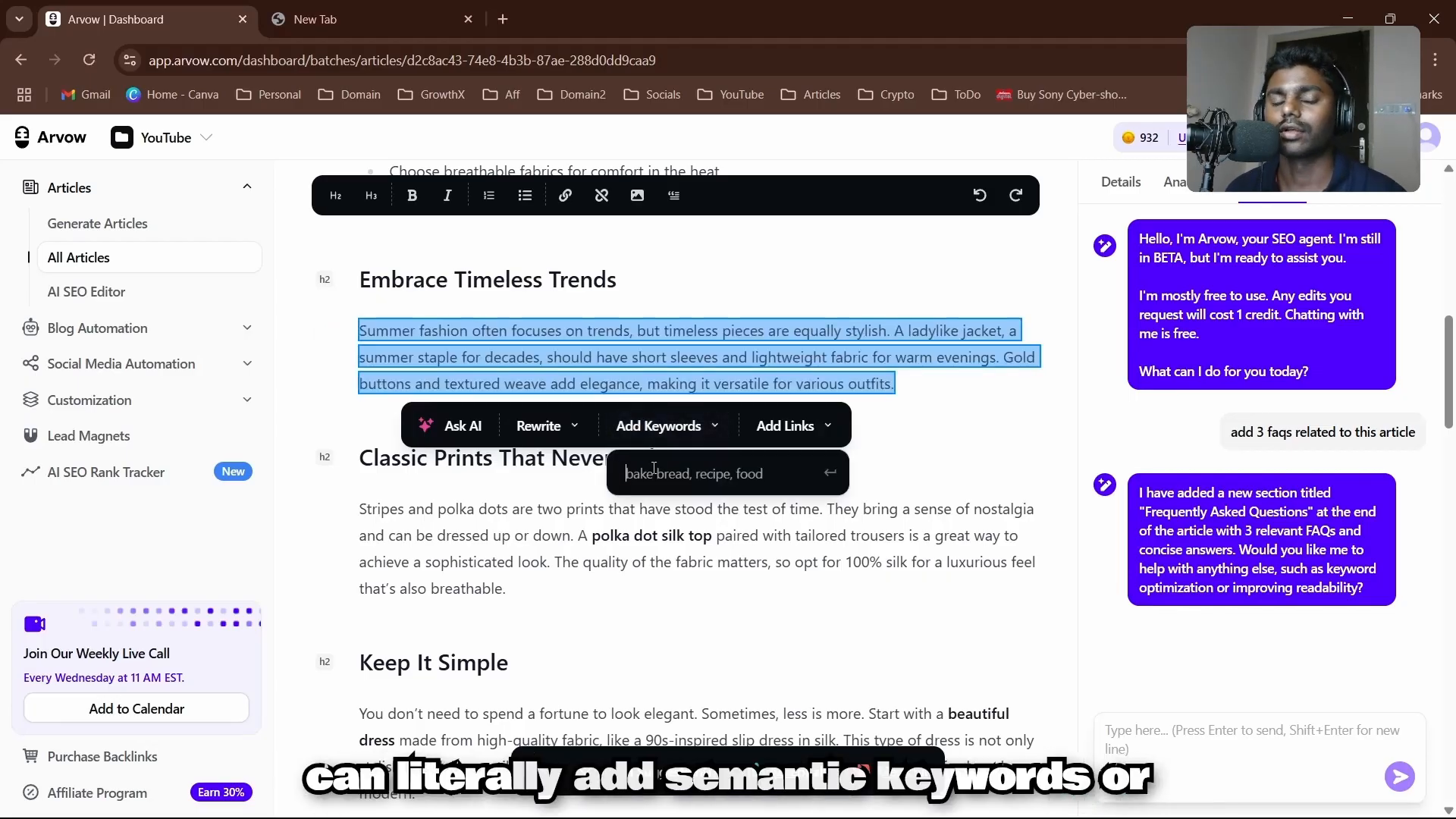
pyautogui.click(654, 468)
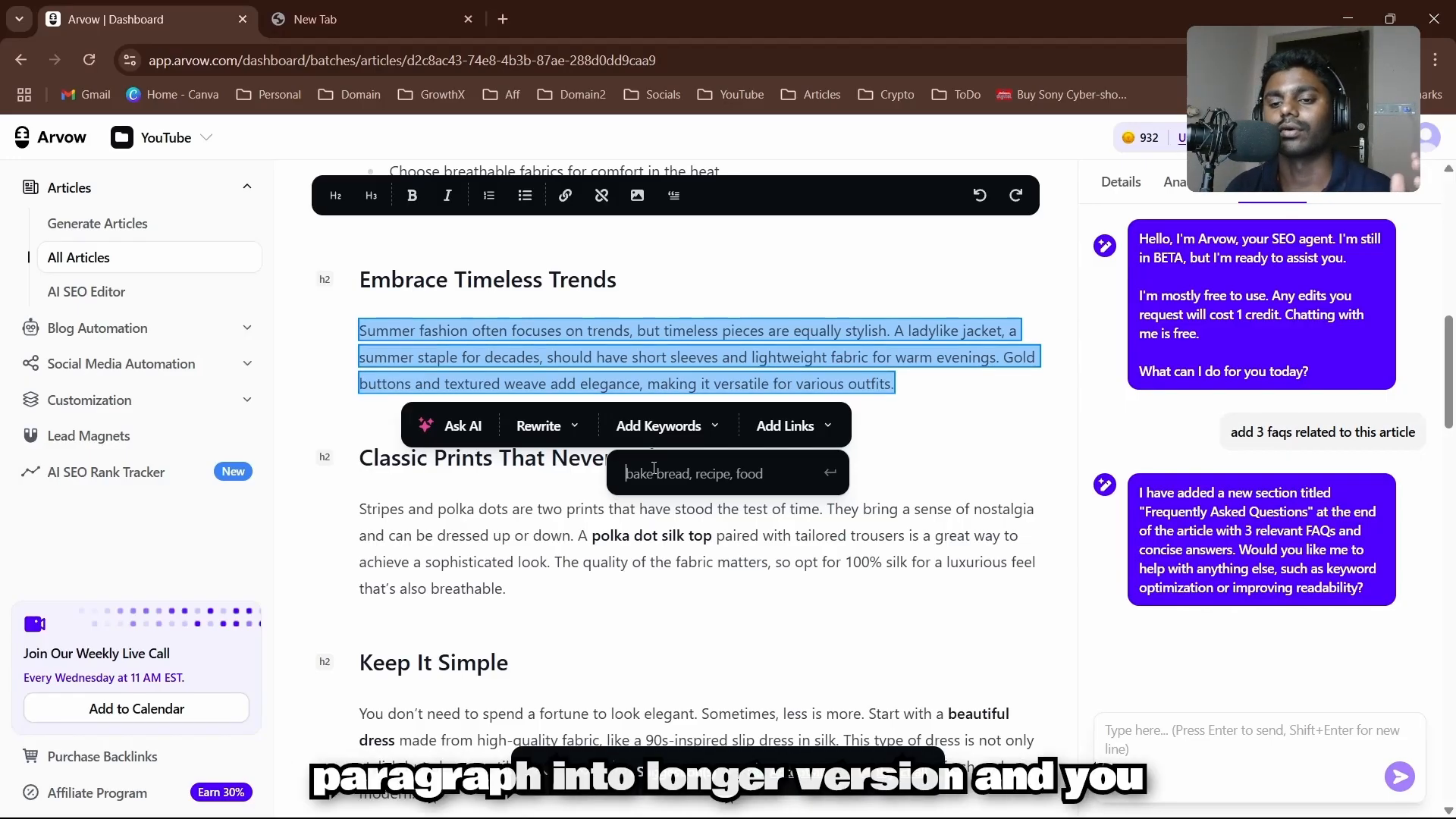
pyautogui.click(785, 425)
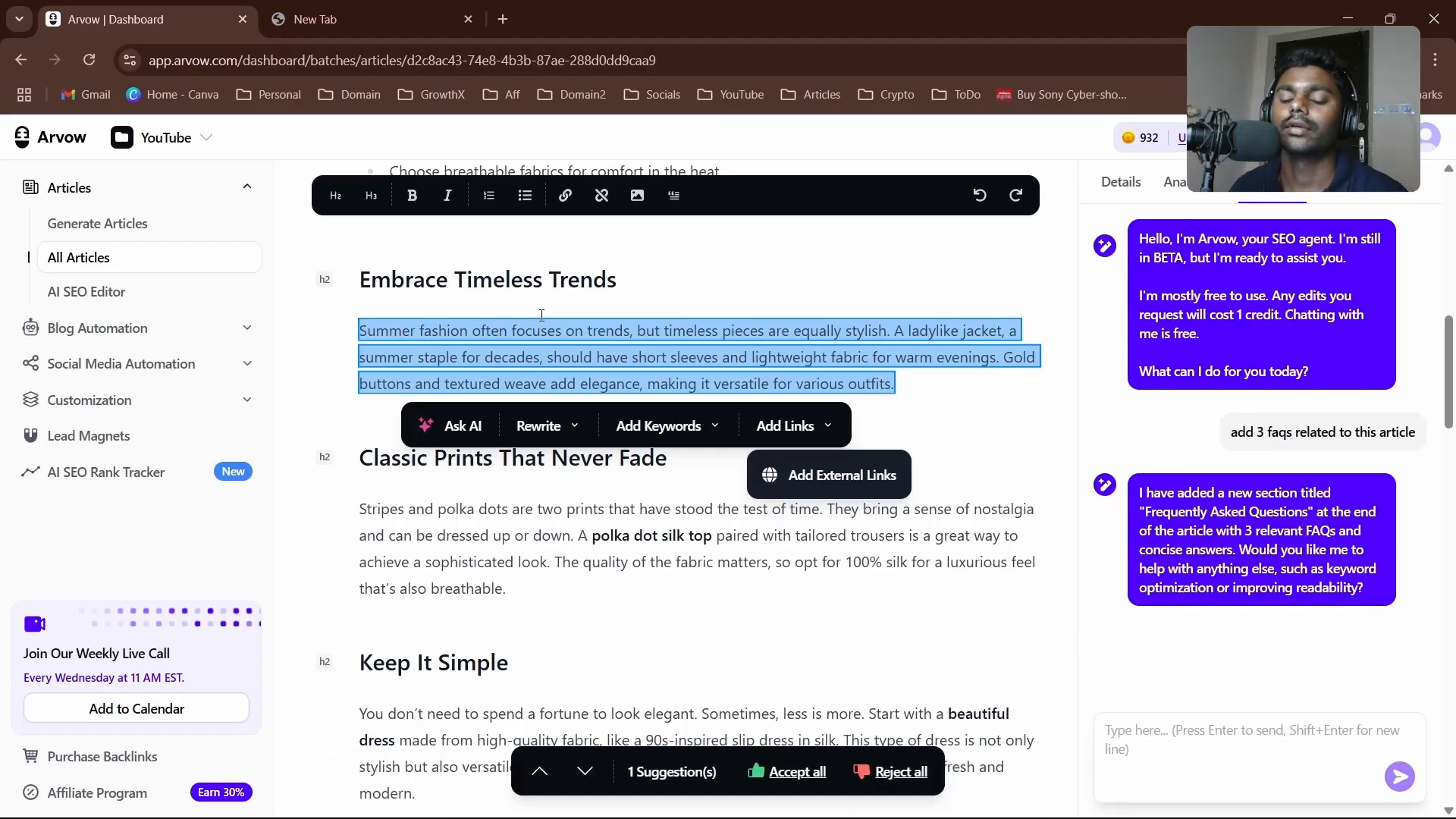
pyautogui.scroll(-4, 550, 395)
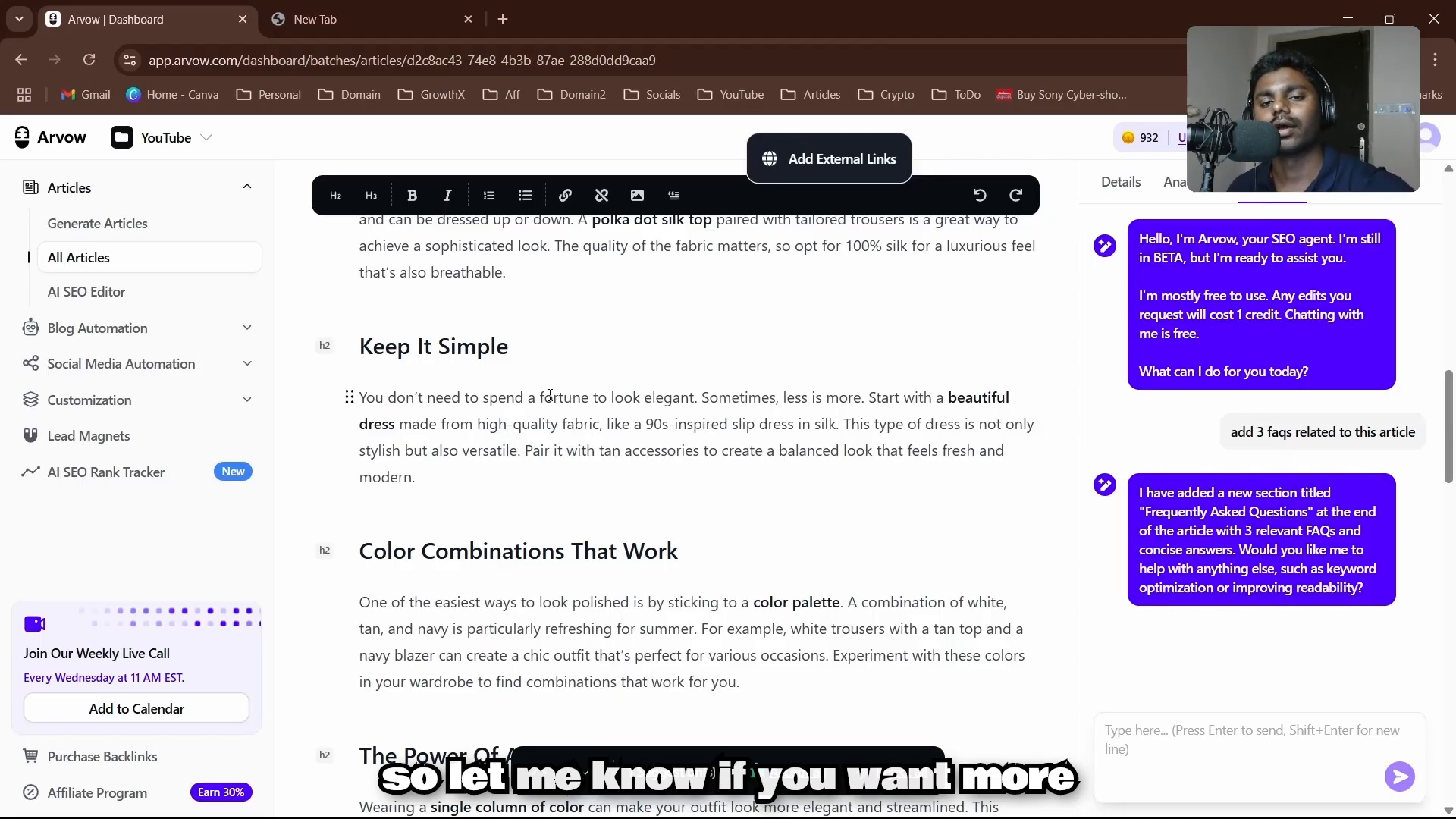